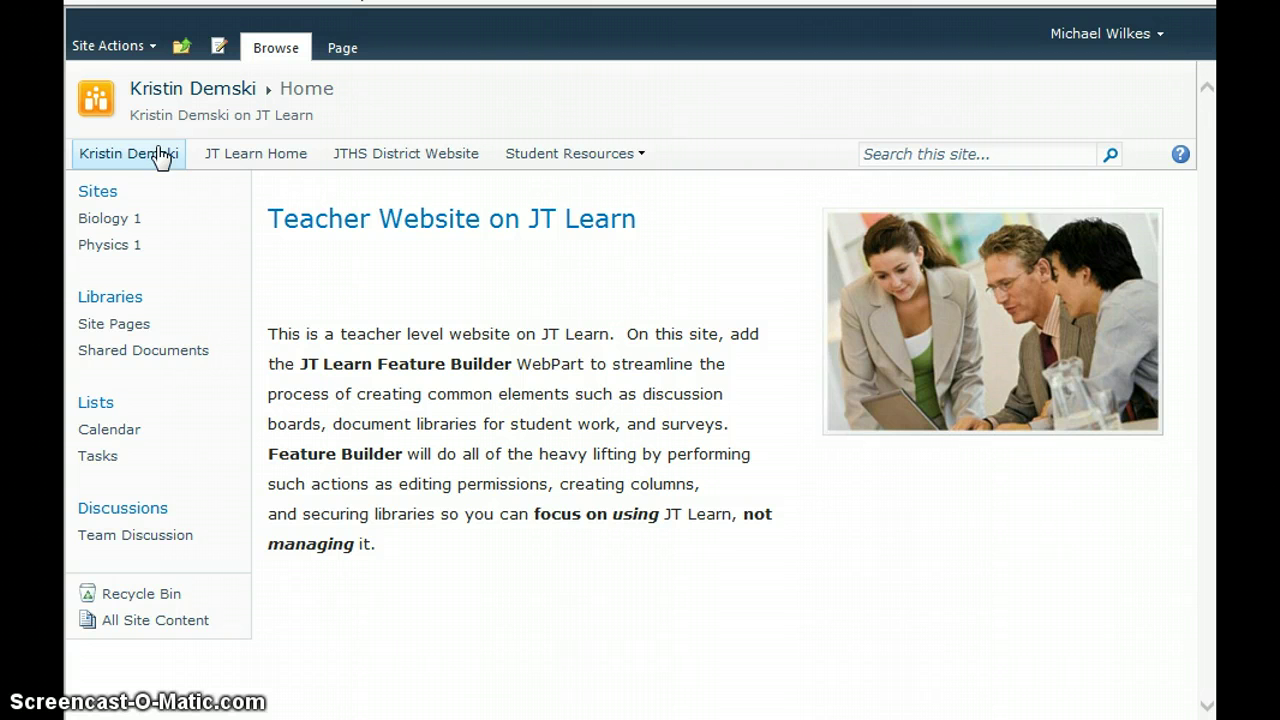
Activate the JT Learn - Feature Builder feature in the site collection features of the teacher site.
click(118, 46)
click(182, 580)
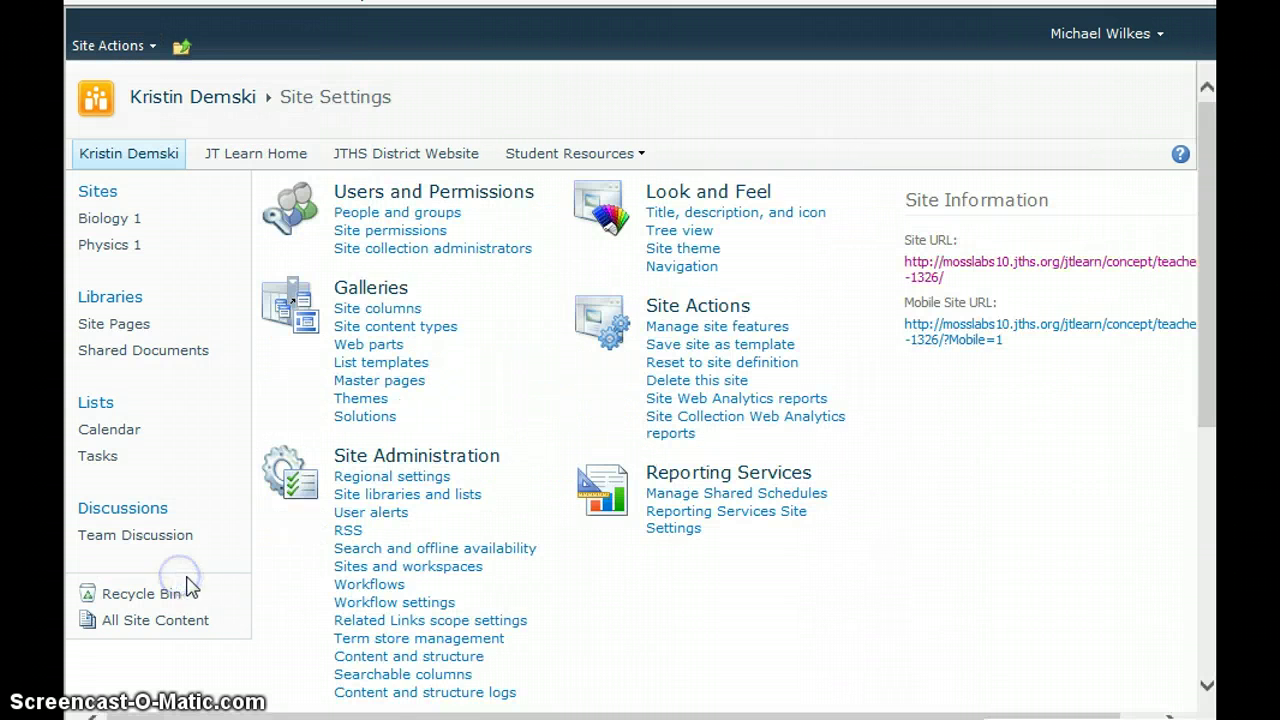
scroll(568, 530, down, 3)
scroll(568, 533, down, 3)
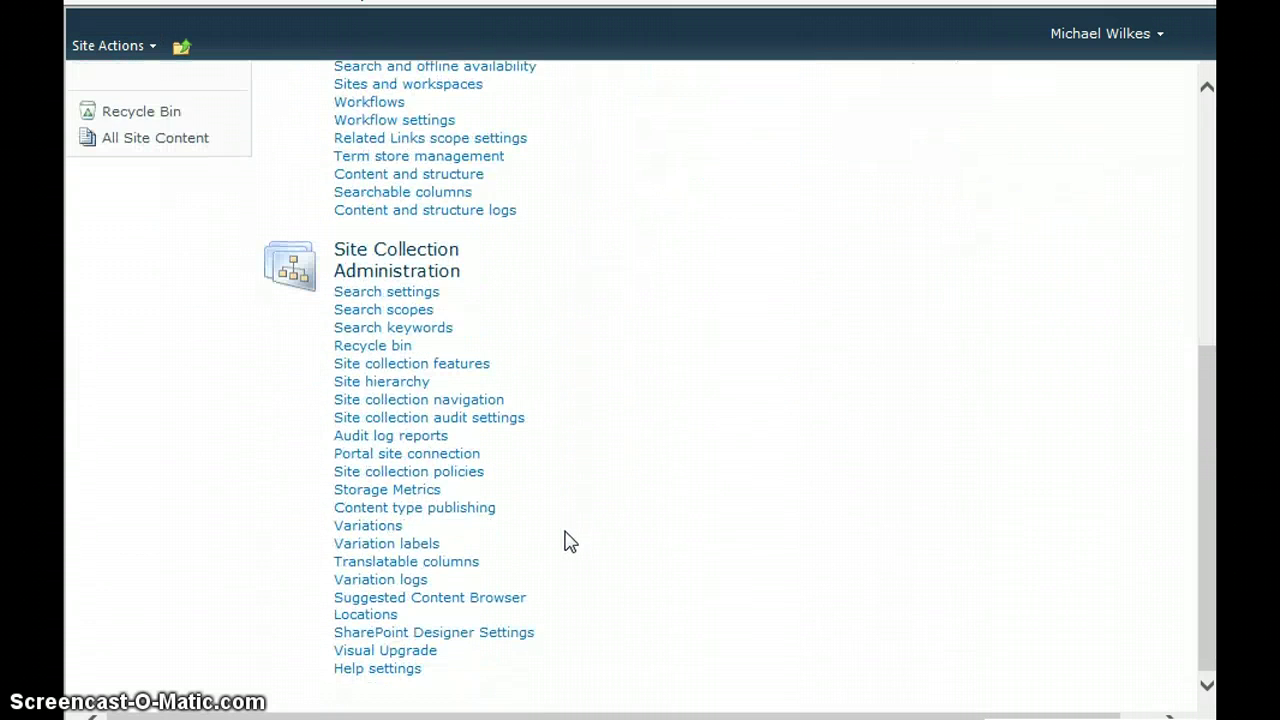
click(463, 365)
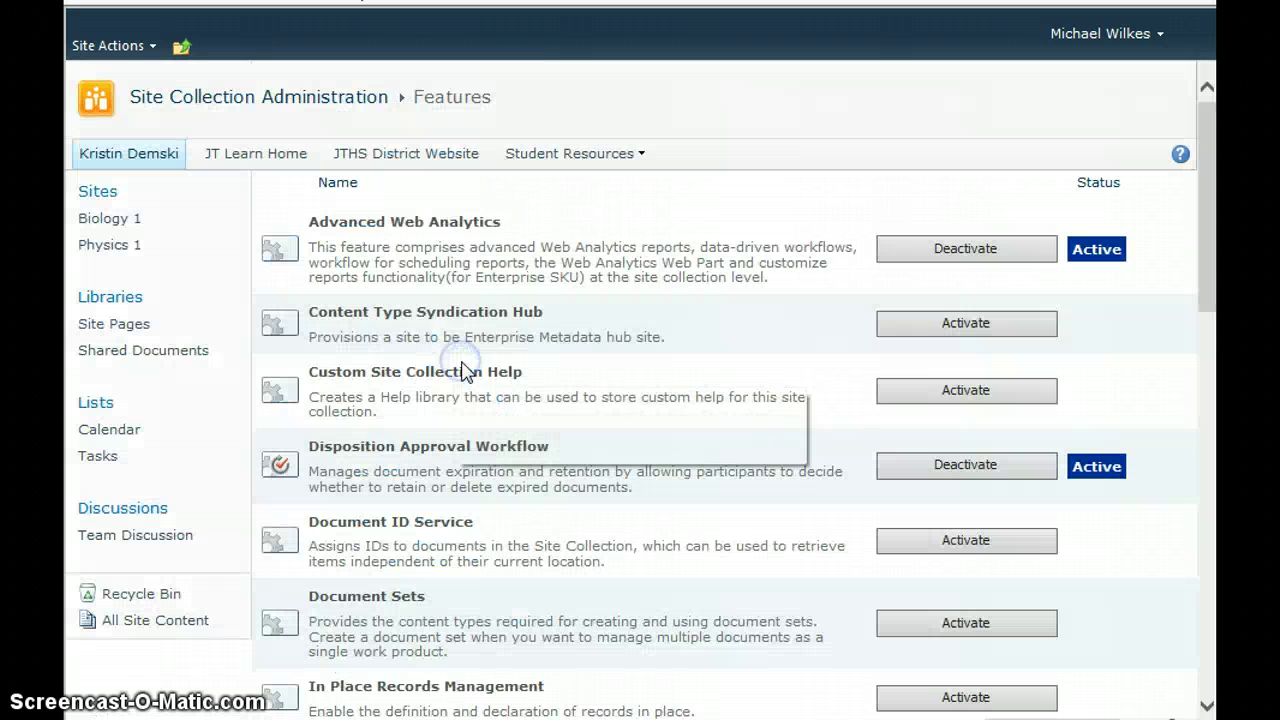
scroll(650, 378, down, 4)
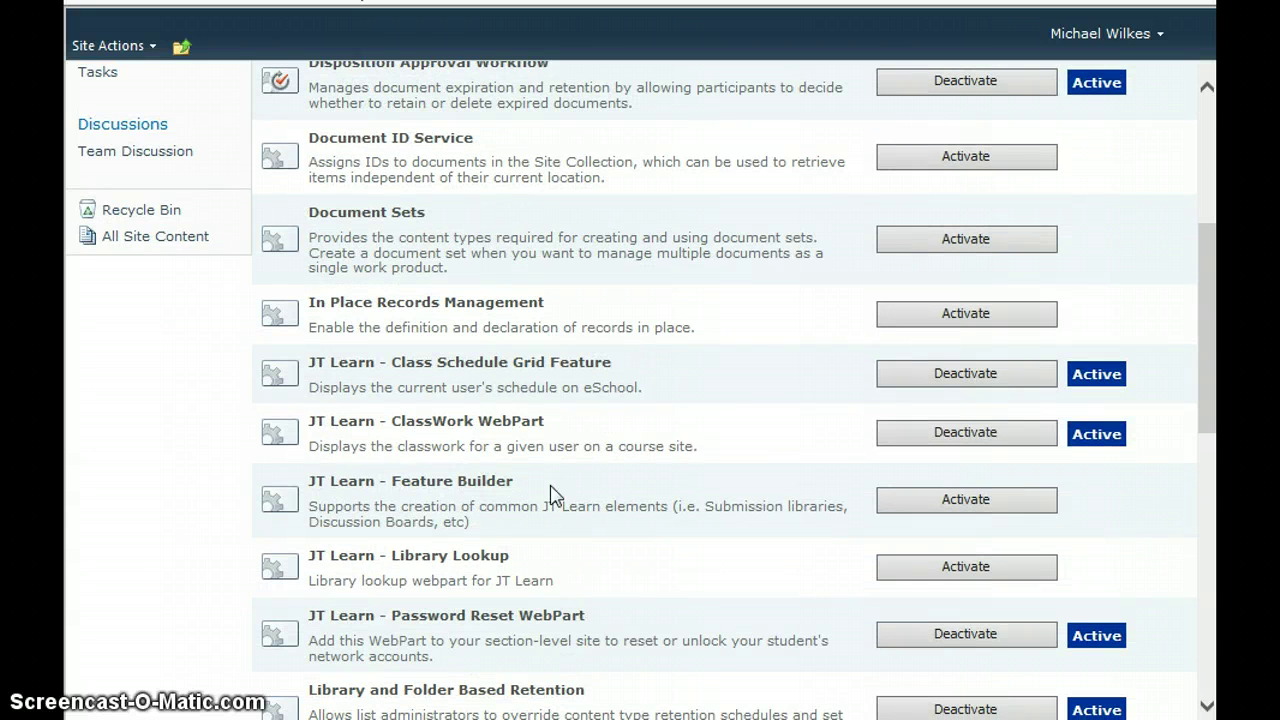
click(972, 514)
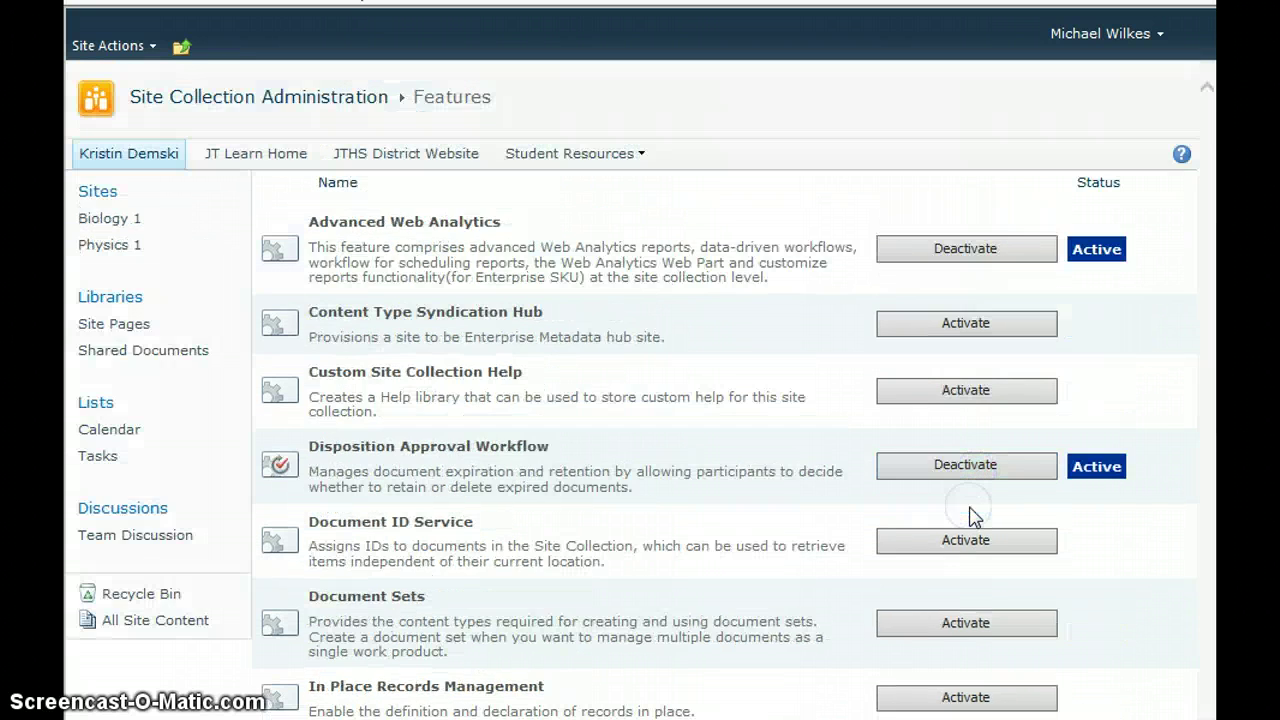
Open the teacher site's home page for editing and start a new line below the last paragraph of the body text.
click(180, 47)
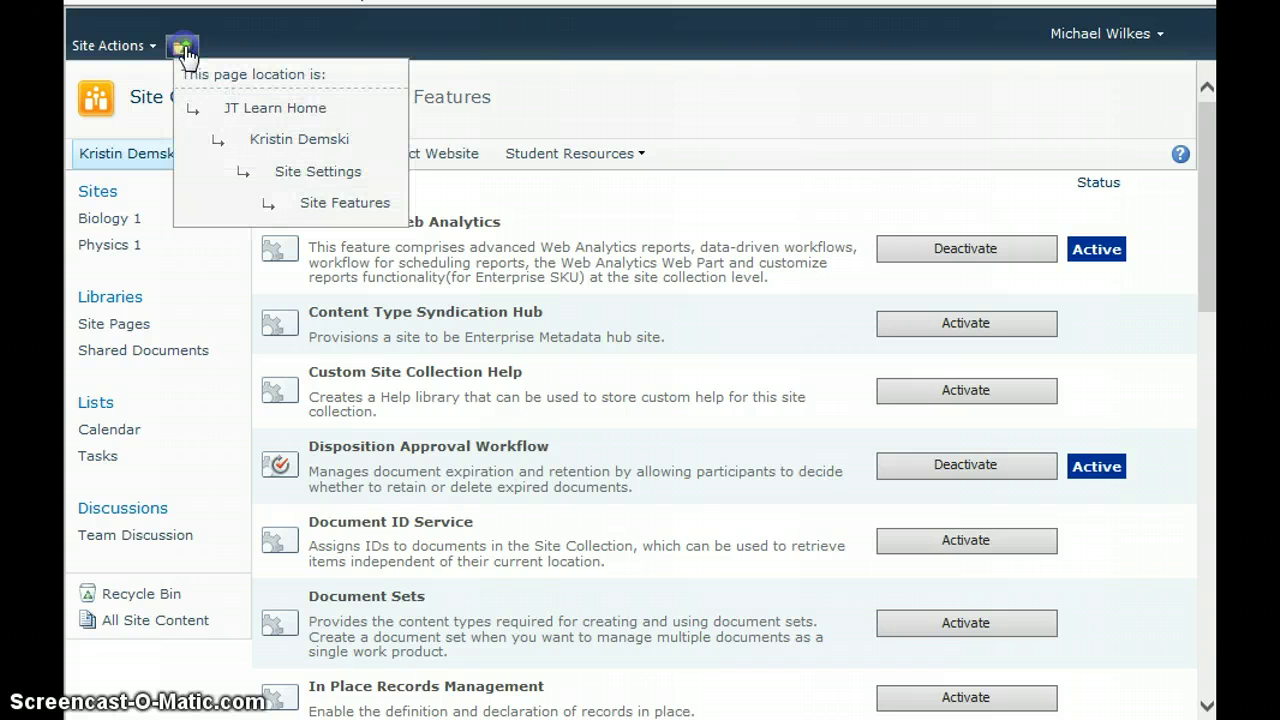
click(300, 140)
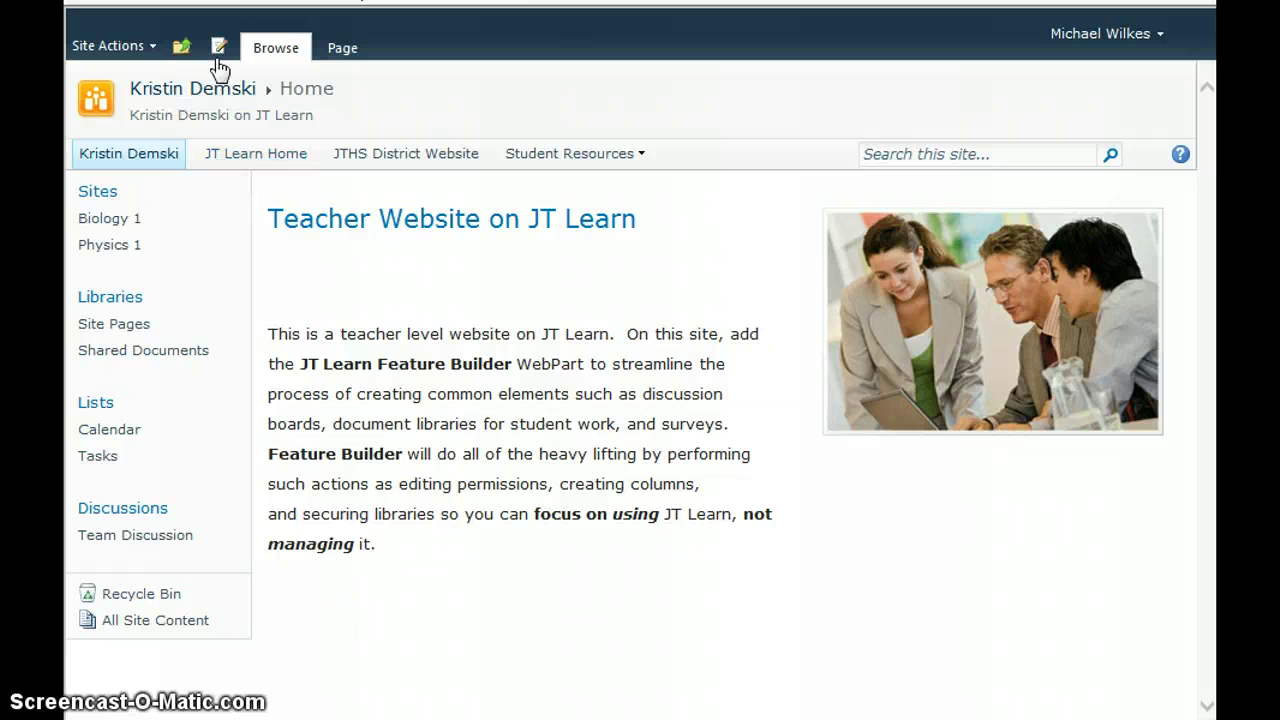
click(219, 47)
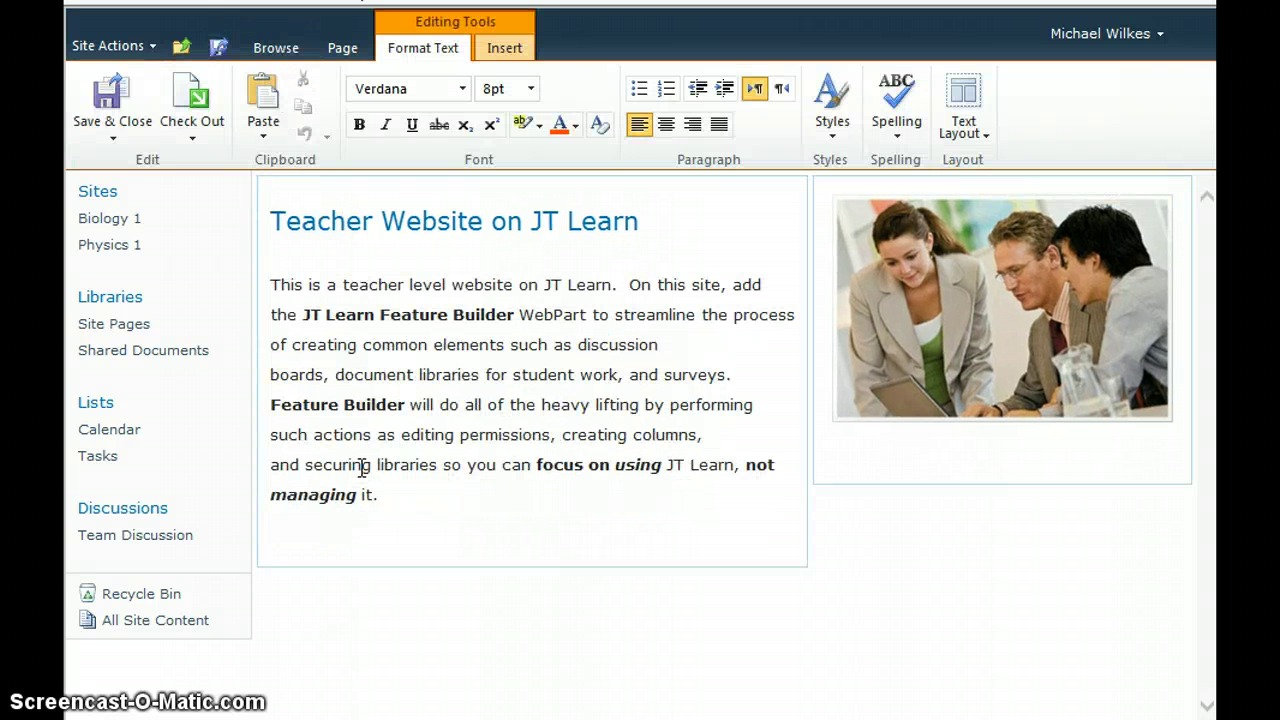
click(291, 536)
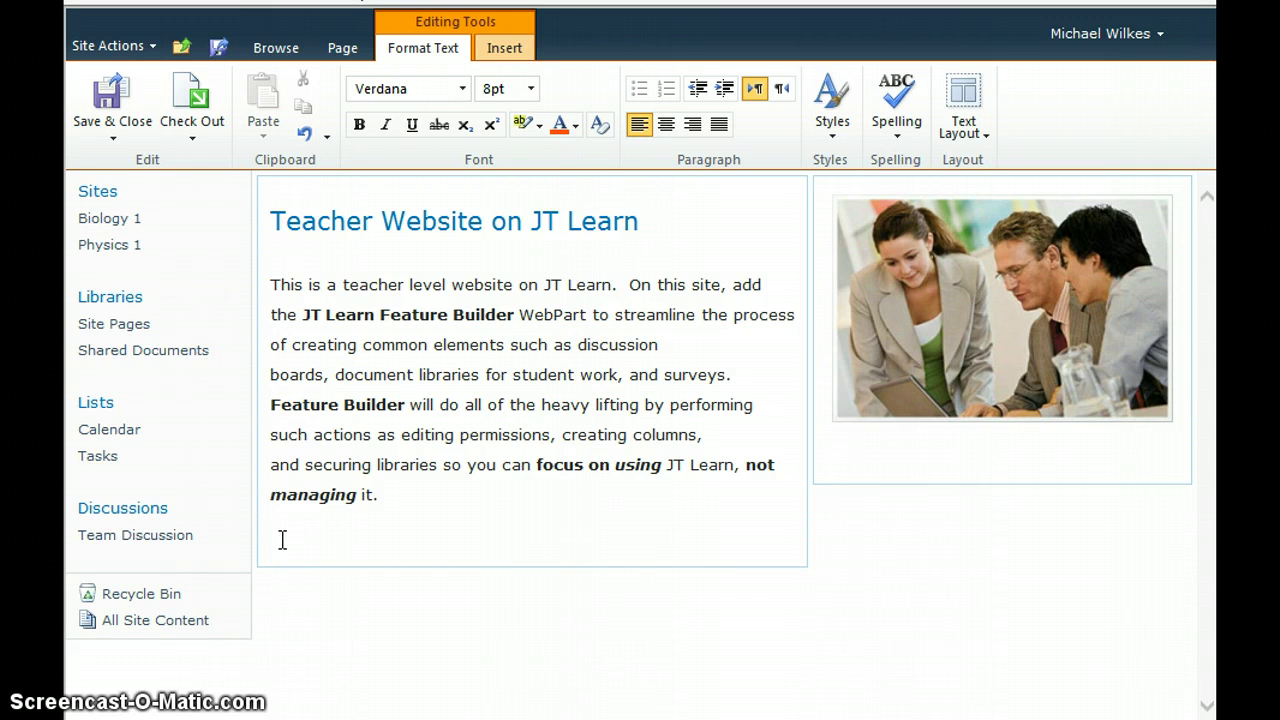
click(282, 540)
click(279, 549)
click(410, 490)
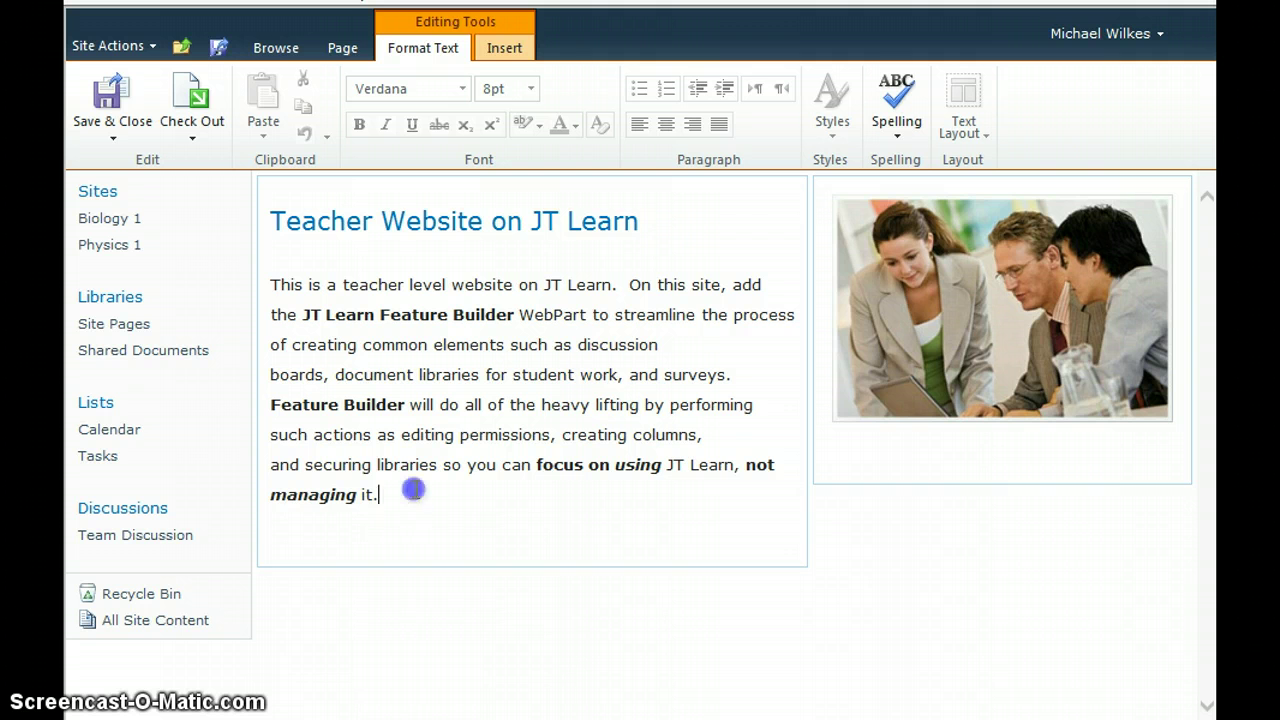
key(Return)
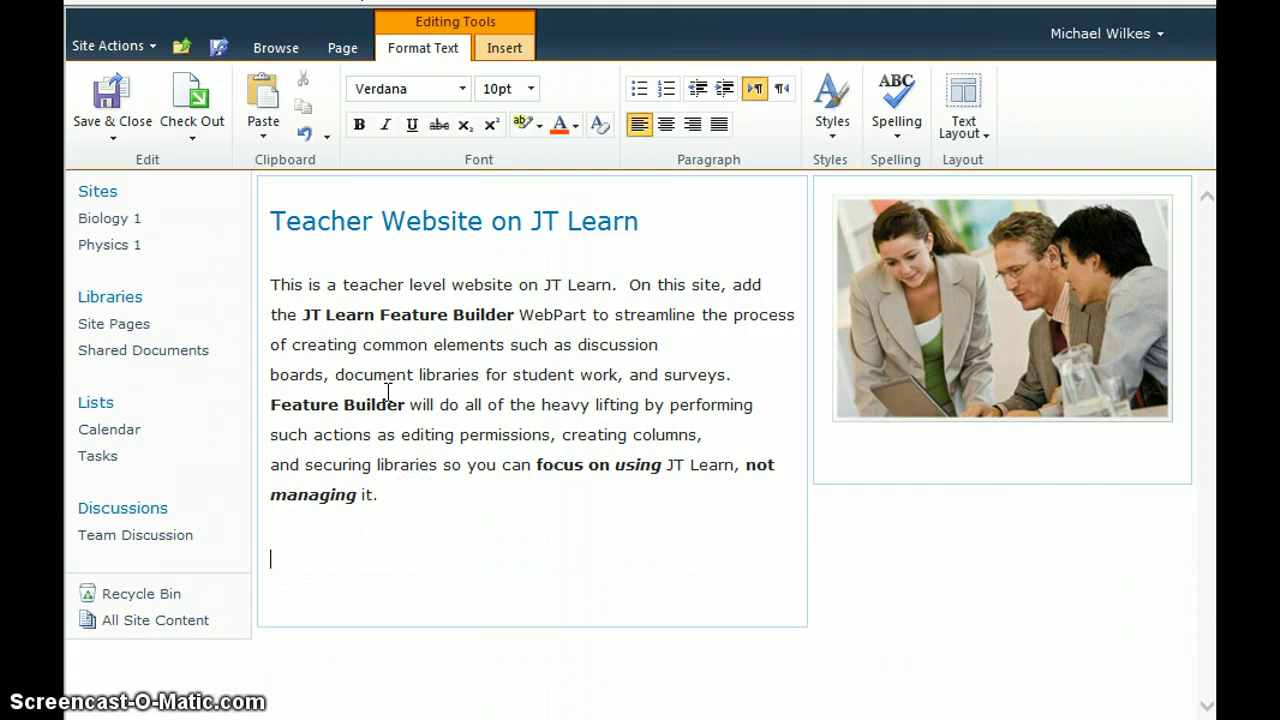
Insert the custom JT Learn - Feature Builder web part on the new line and save the page.
click(505, 49)
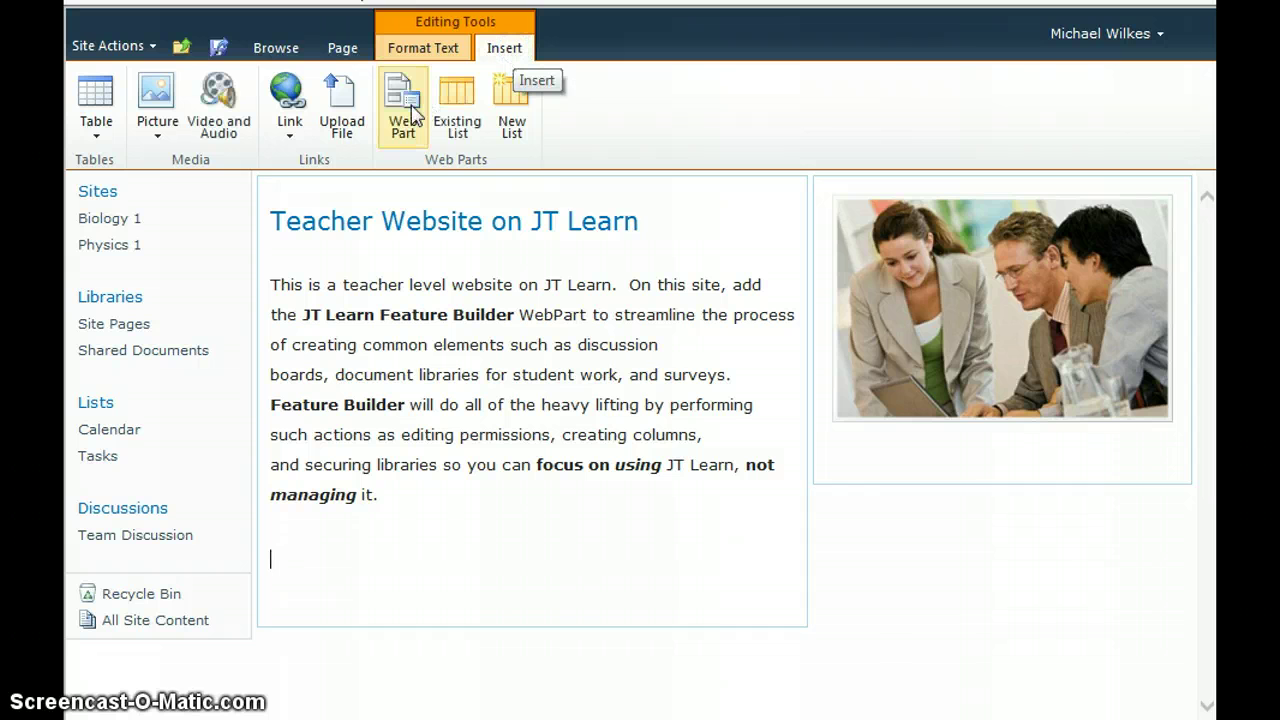
click(413, 115)
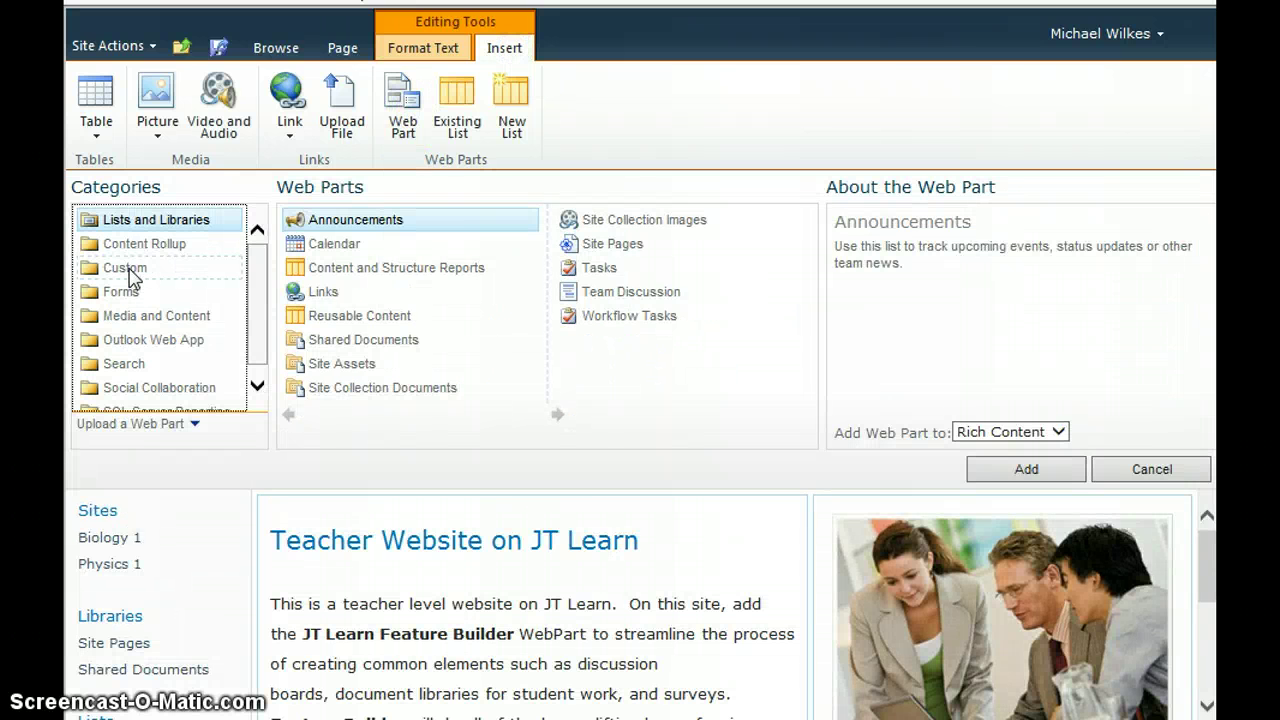
click(125, 268)
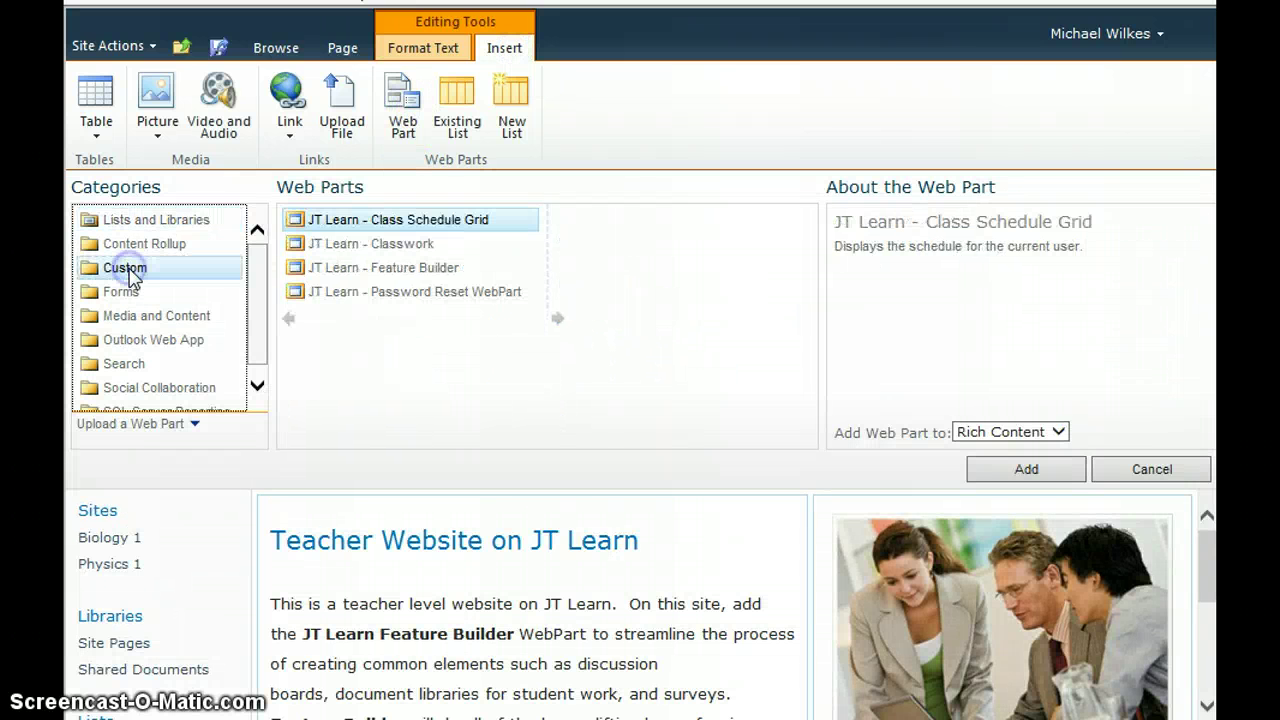
click(370, 268)
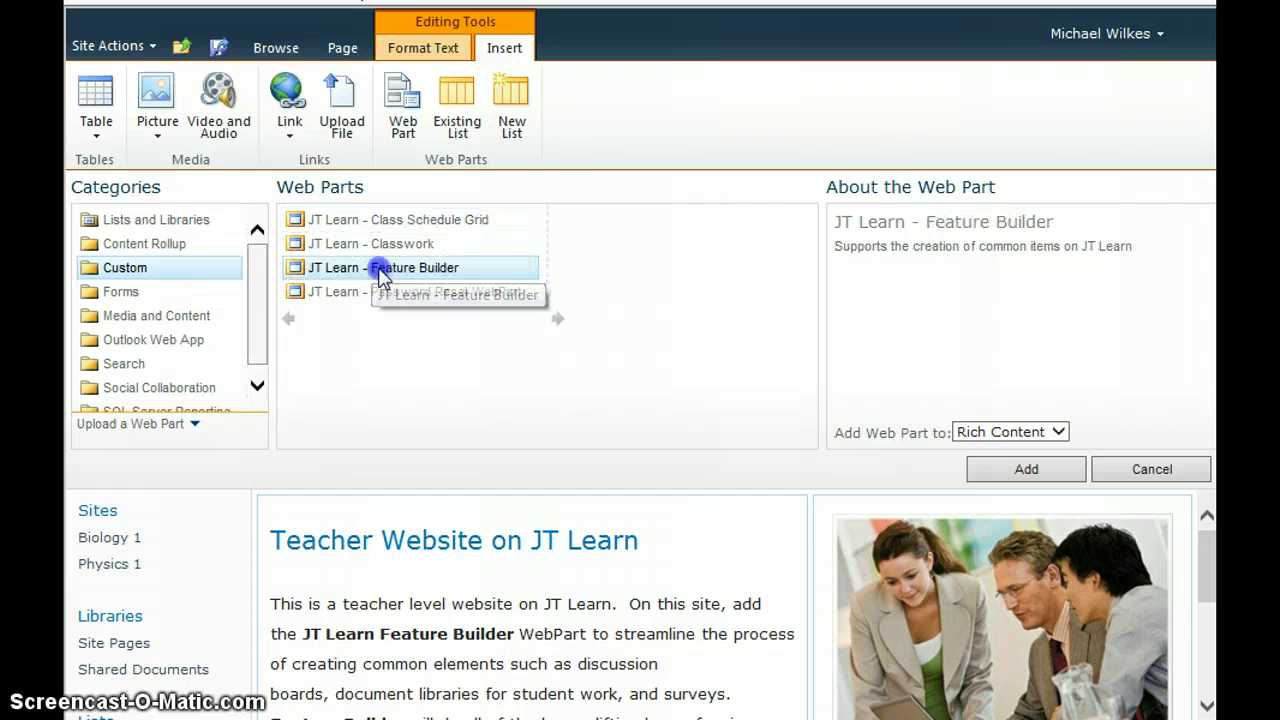
click(1036, 472)
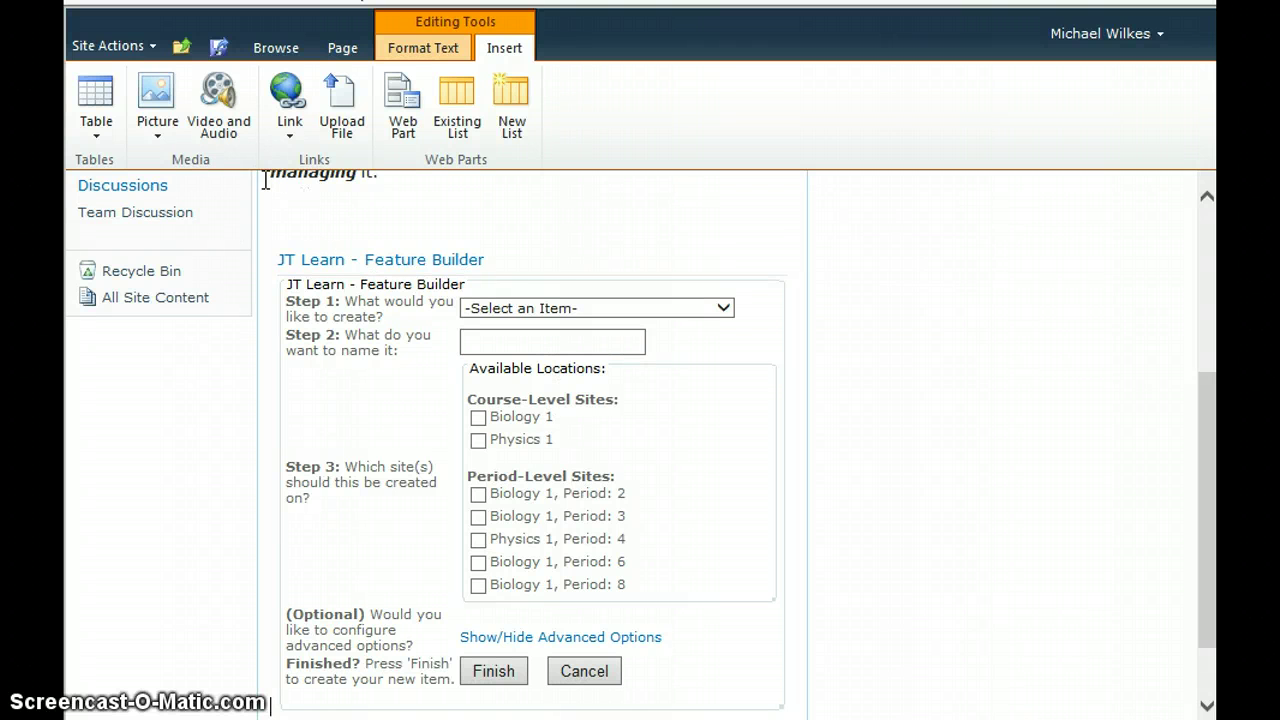
click(222, 50)
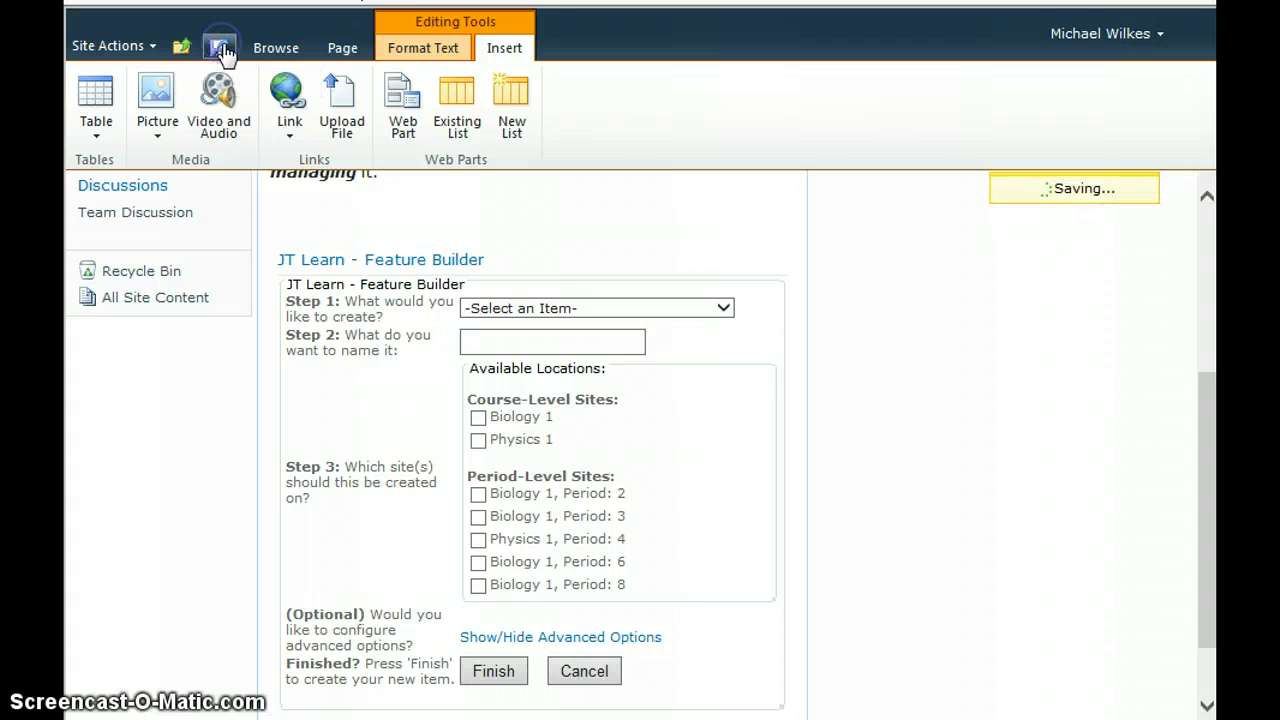
Set up a Document Library for Student Work named Dropbox in Feature Builder for the Biology 1 and Physics 1 course-level sites.
mouse_move(575, 153)
scroll(709, 449, down, 3)
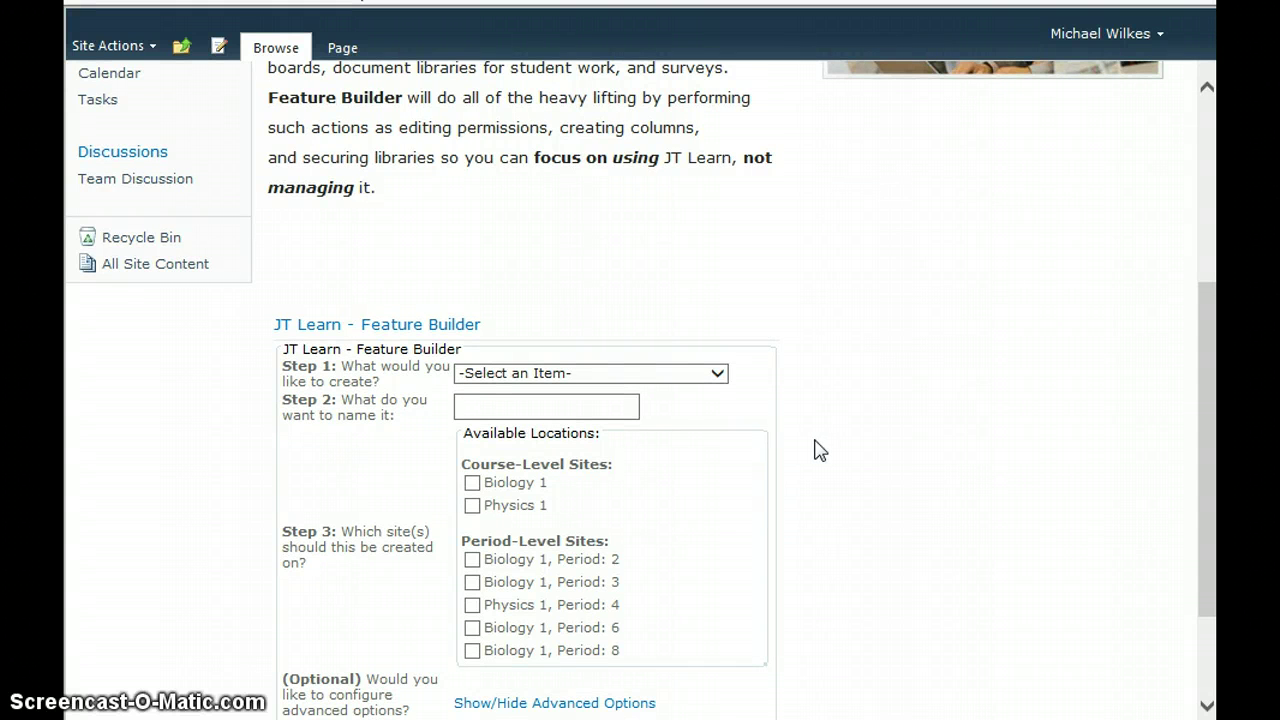
scroll(718, 432, down, 1)
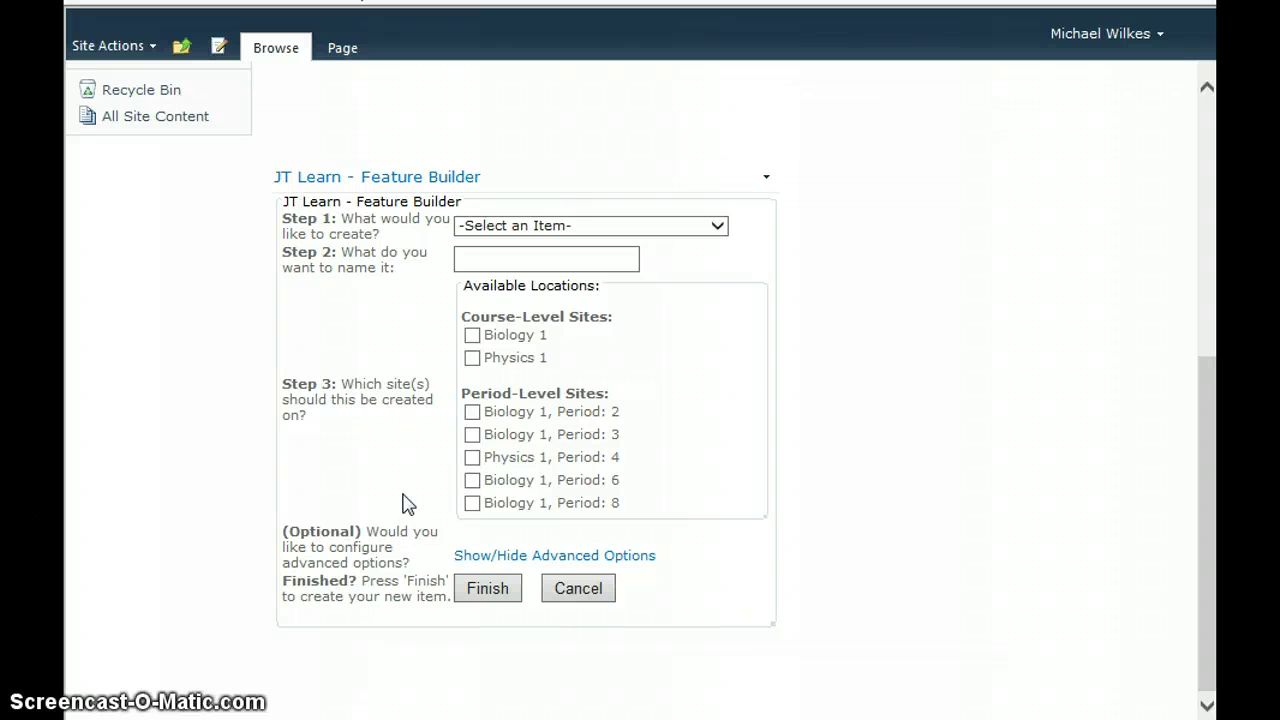
click(722, 226)
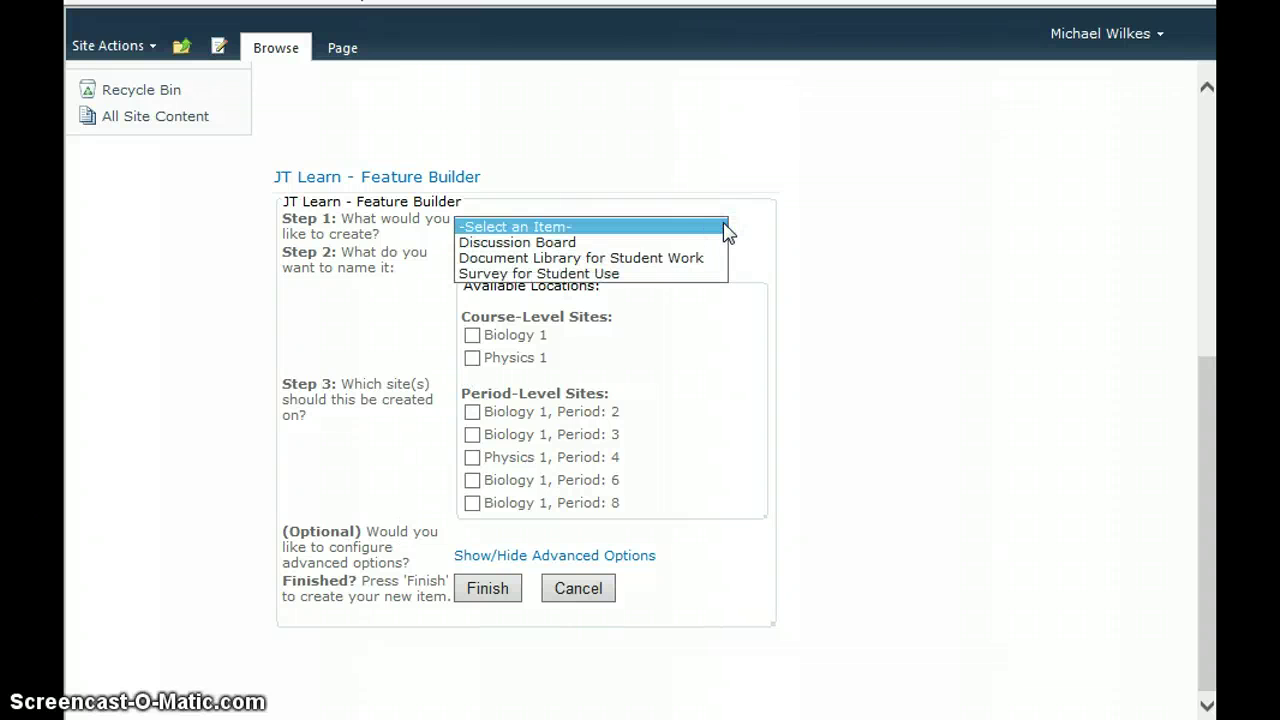
click(620, 258)
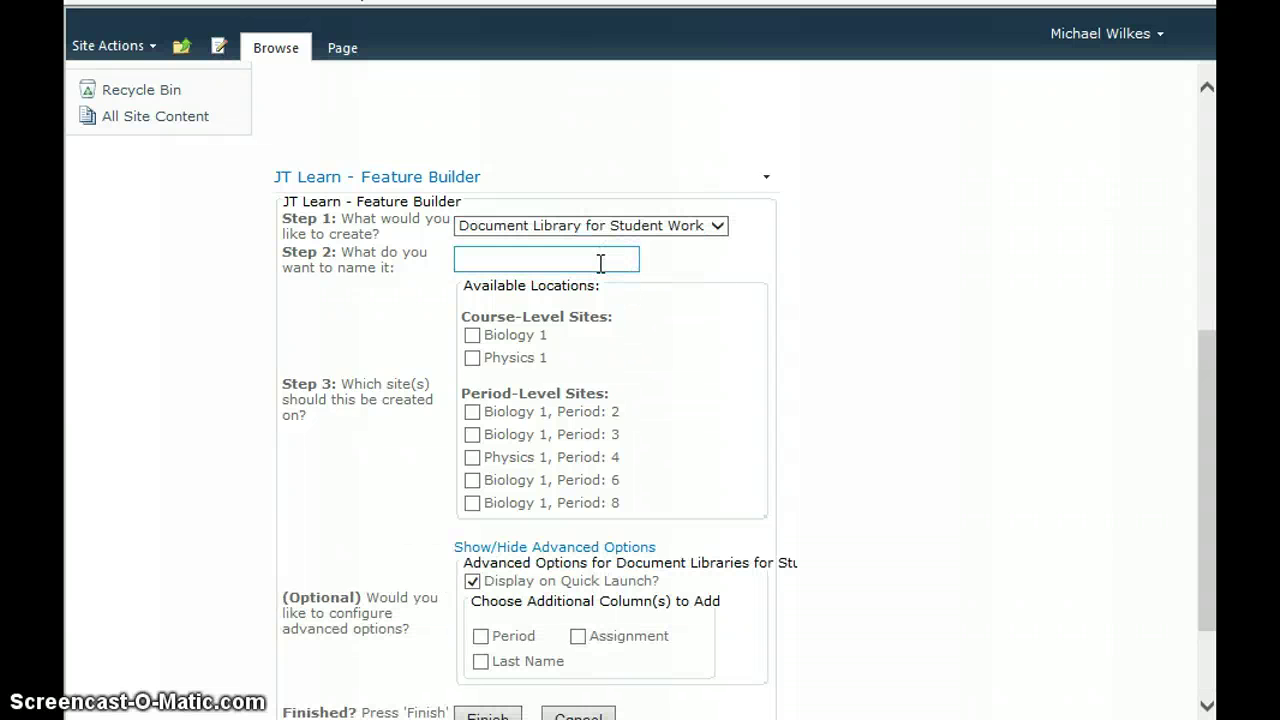
click(595, 261)
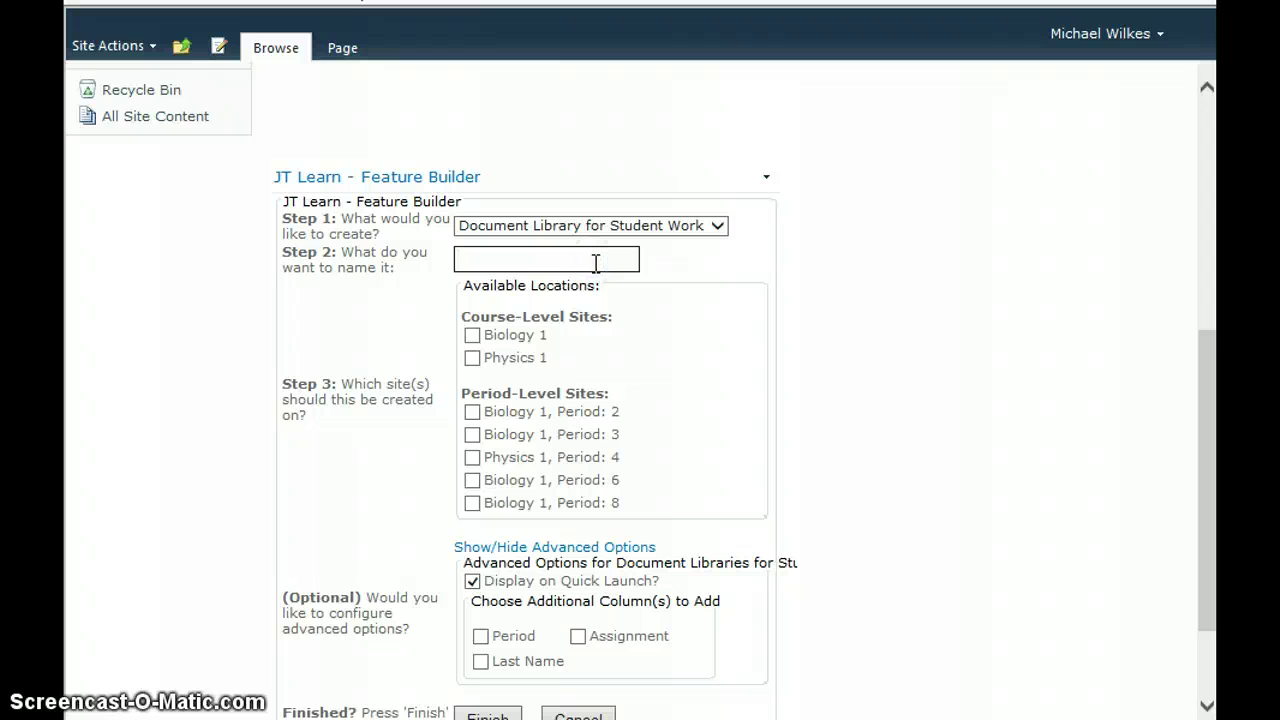
text(Dropbox)
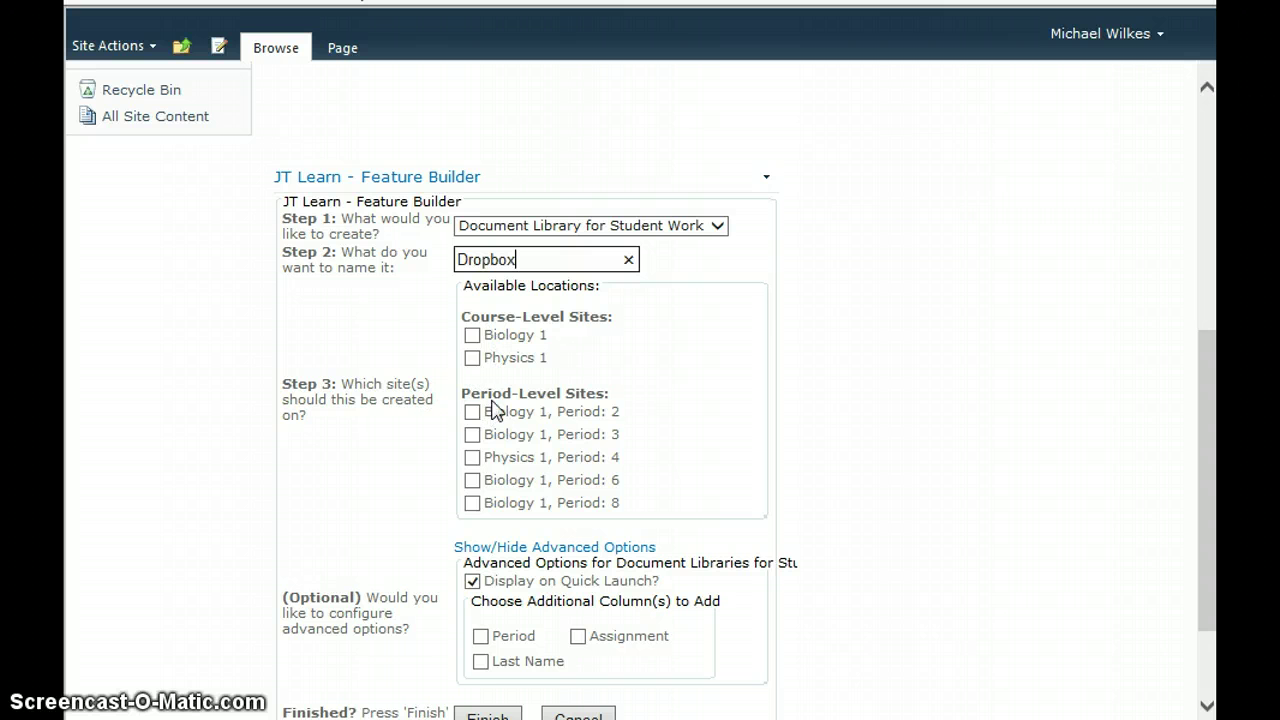
click(473, 336)
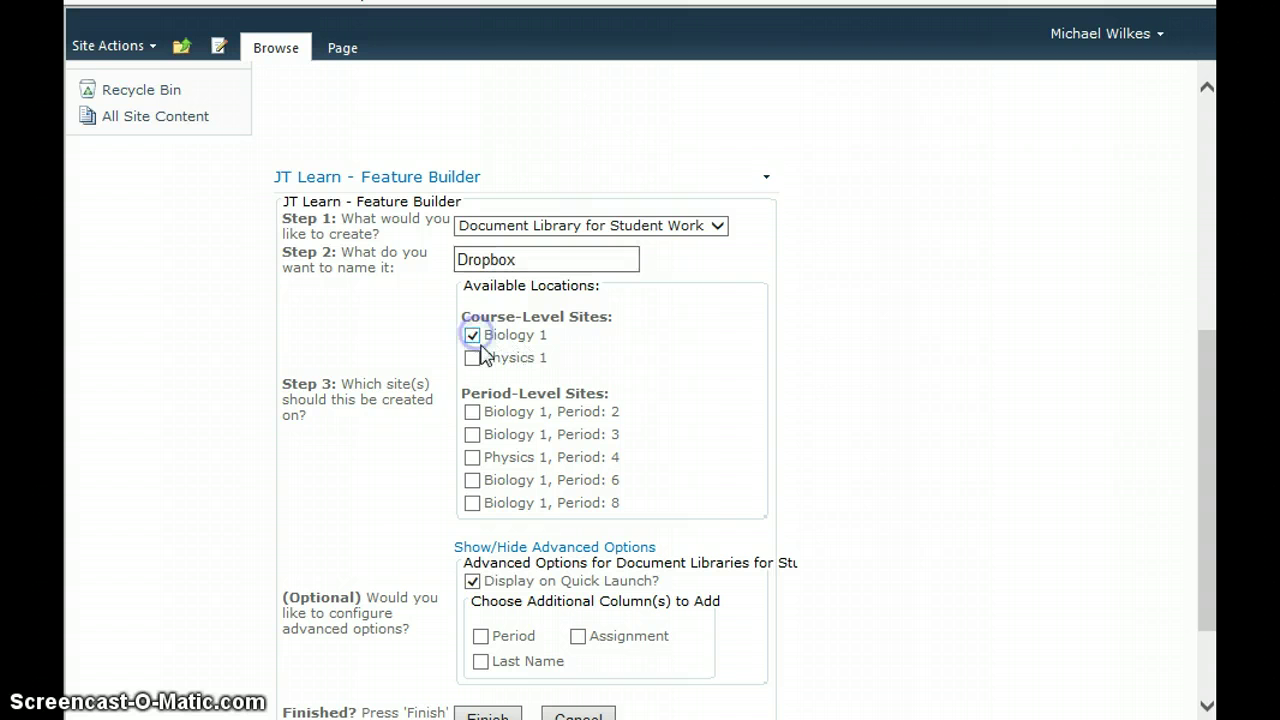
click(472, 358)
scroll(757, 426, down, 2)
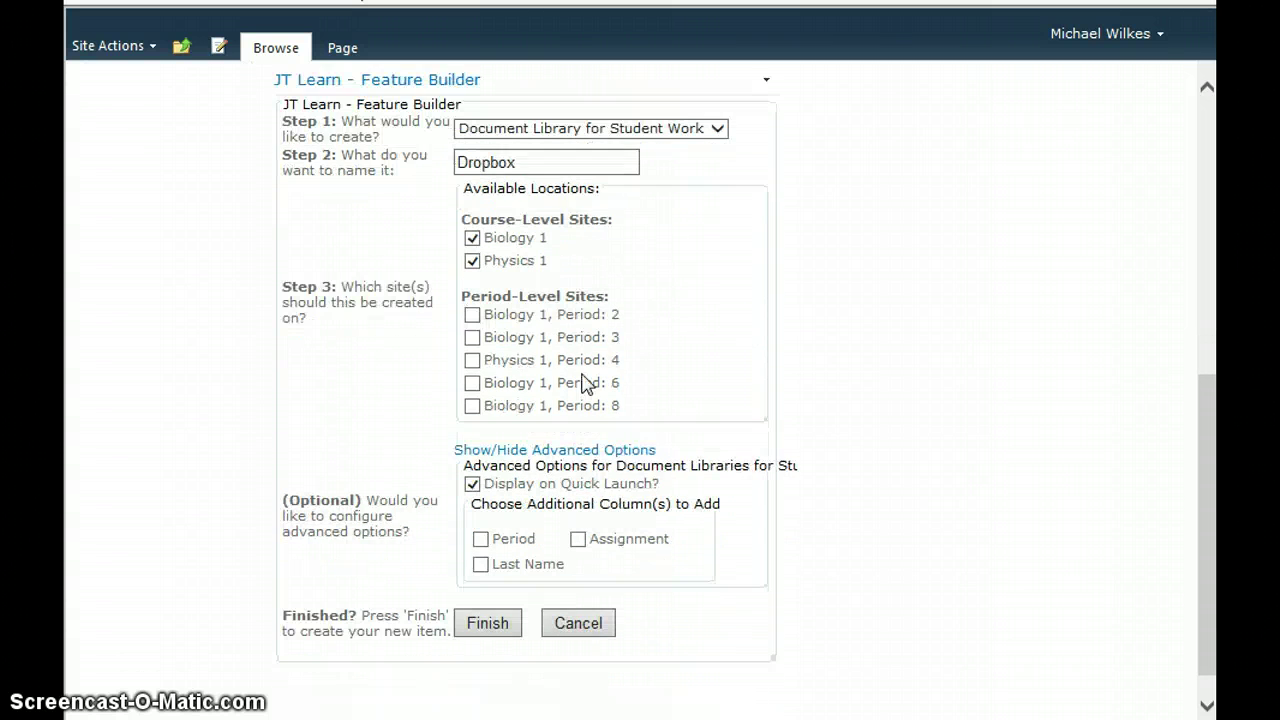
click(472, 316)
click(472, 337)
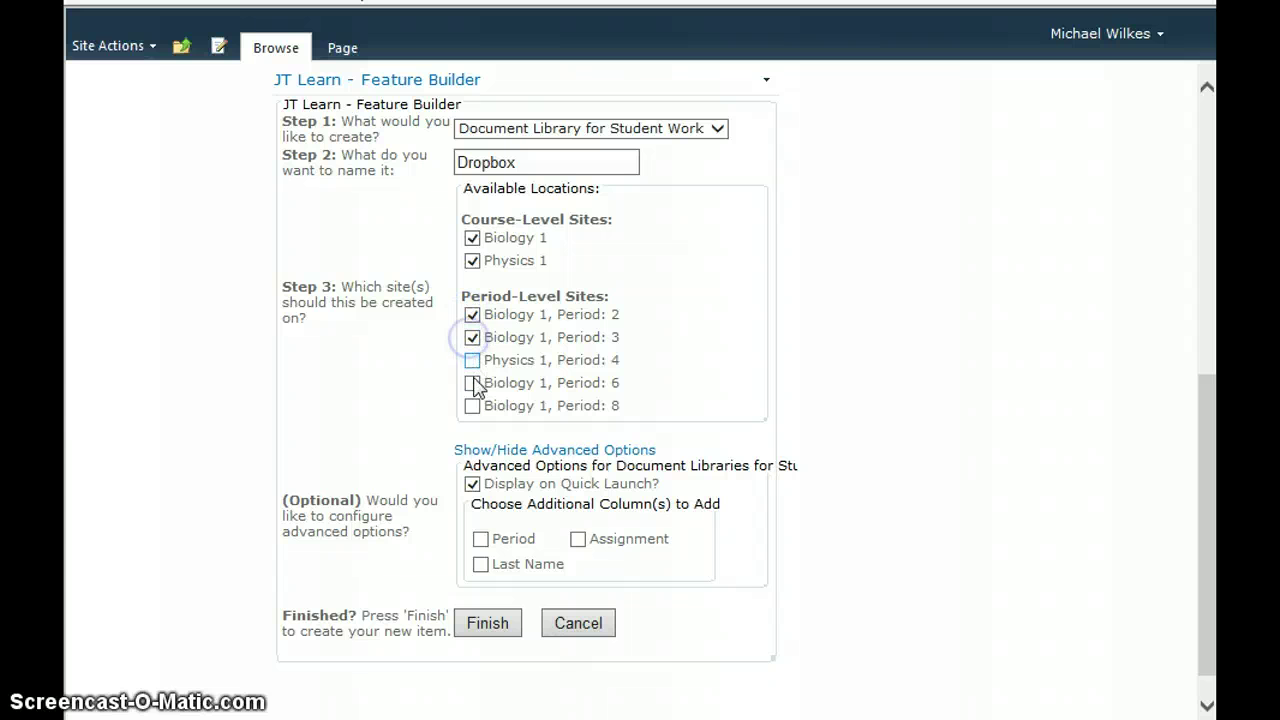
click(472, 383)
click(472, 405)
click(472, 405)
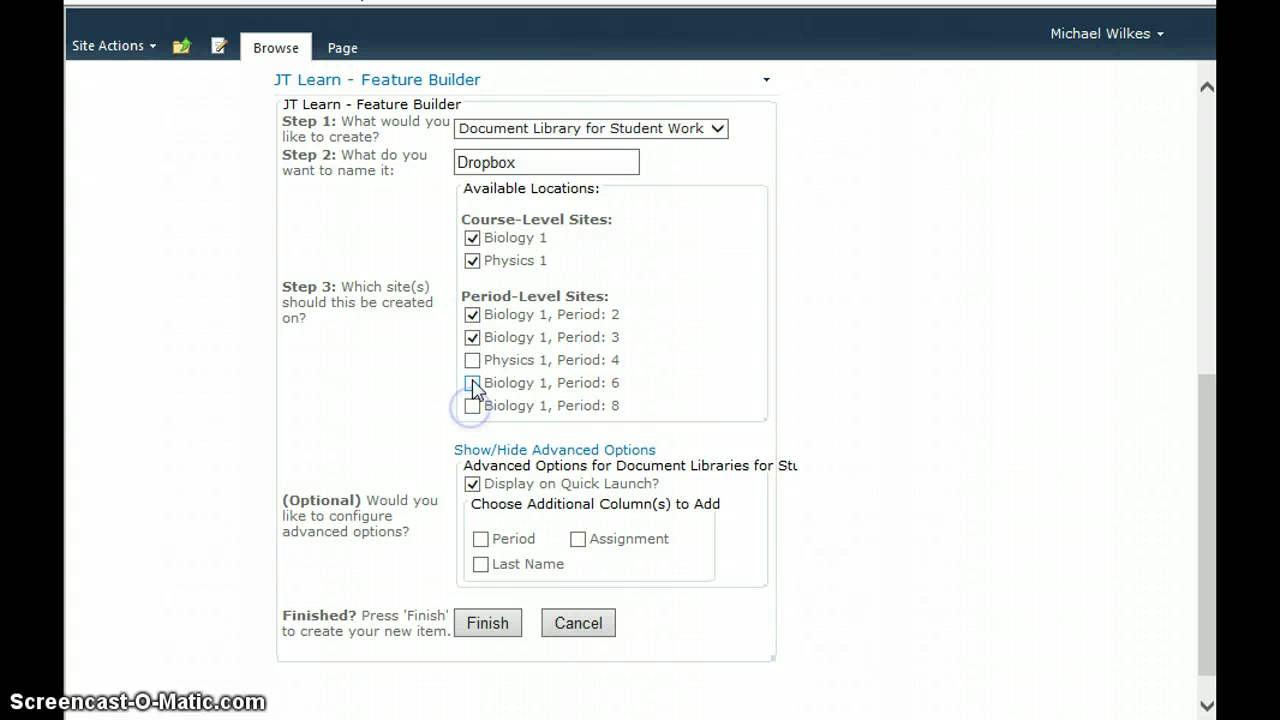
click(472, 383)
click(472, 338)
click(472, 314)
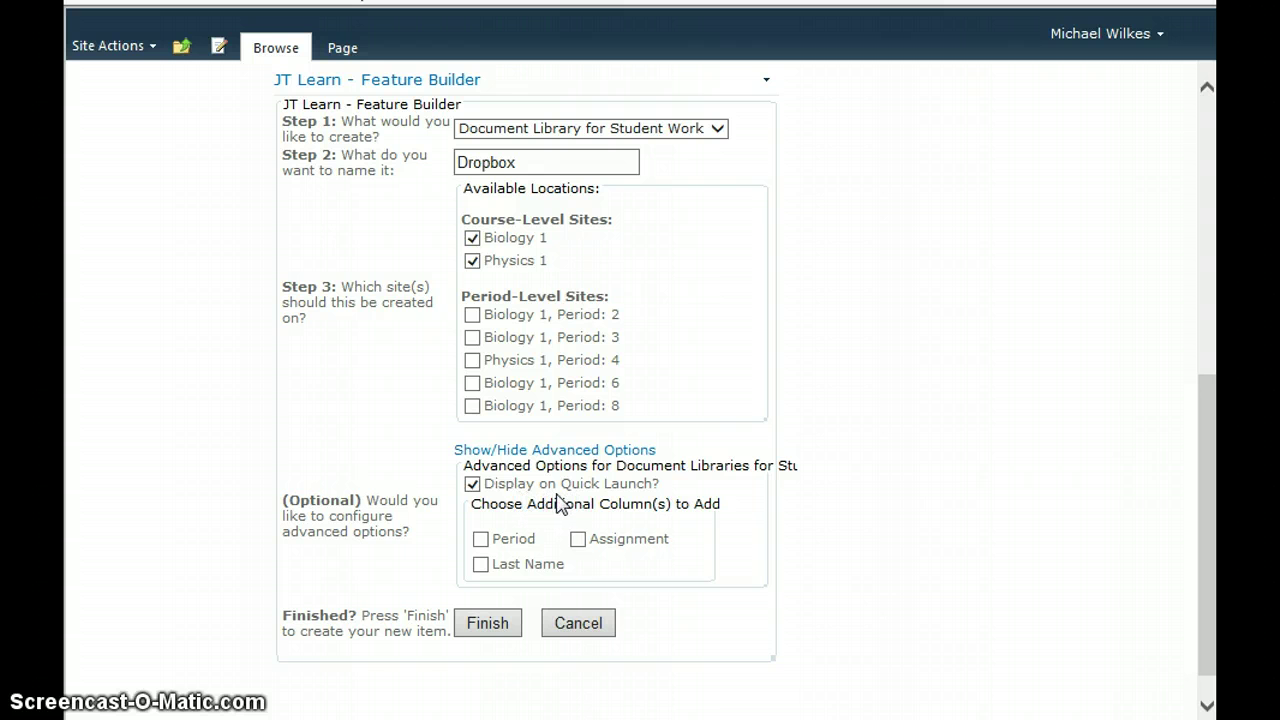
Add the Period column to the Dropbox library's advanced options and create the library on the chosen sites.
scroll(560, 503, up, 2)
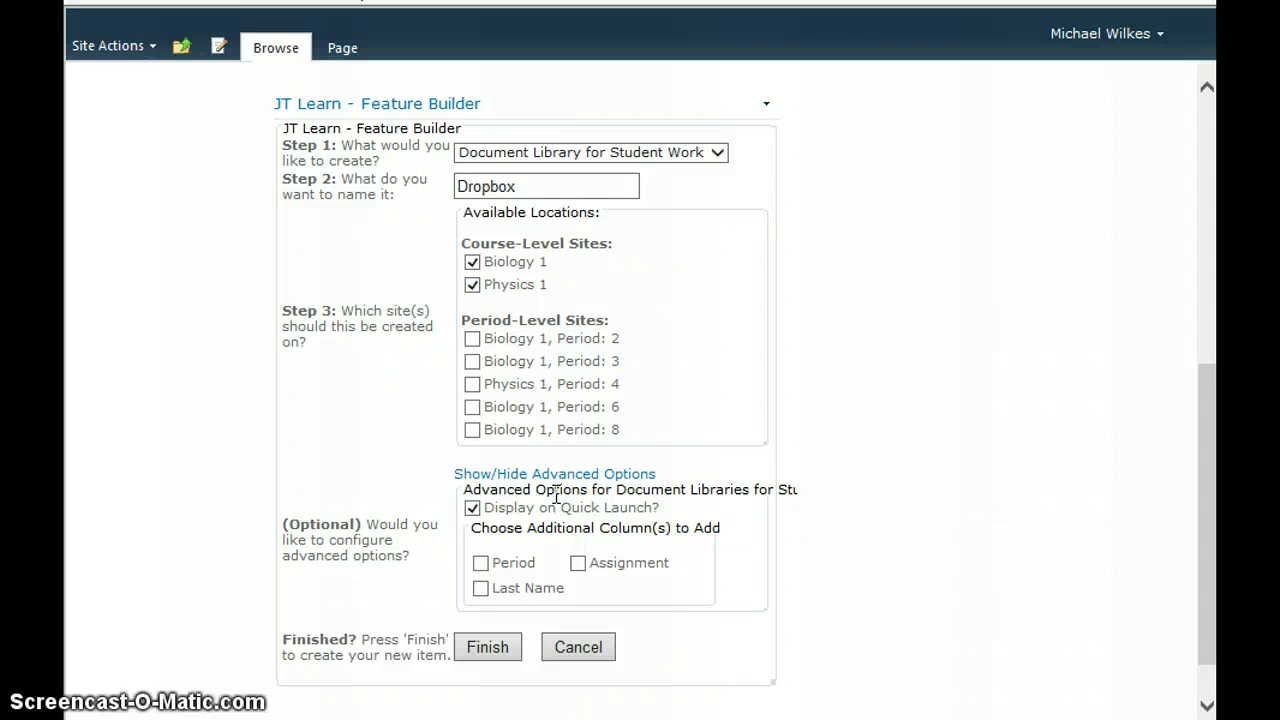
scroll(553, 500, down, 1)
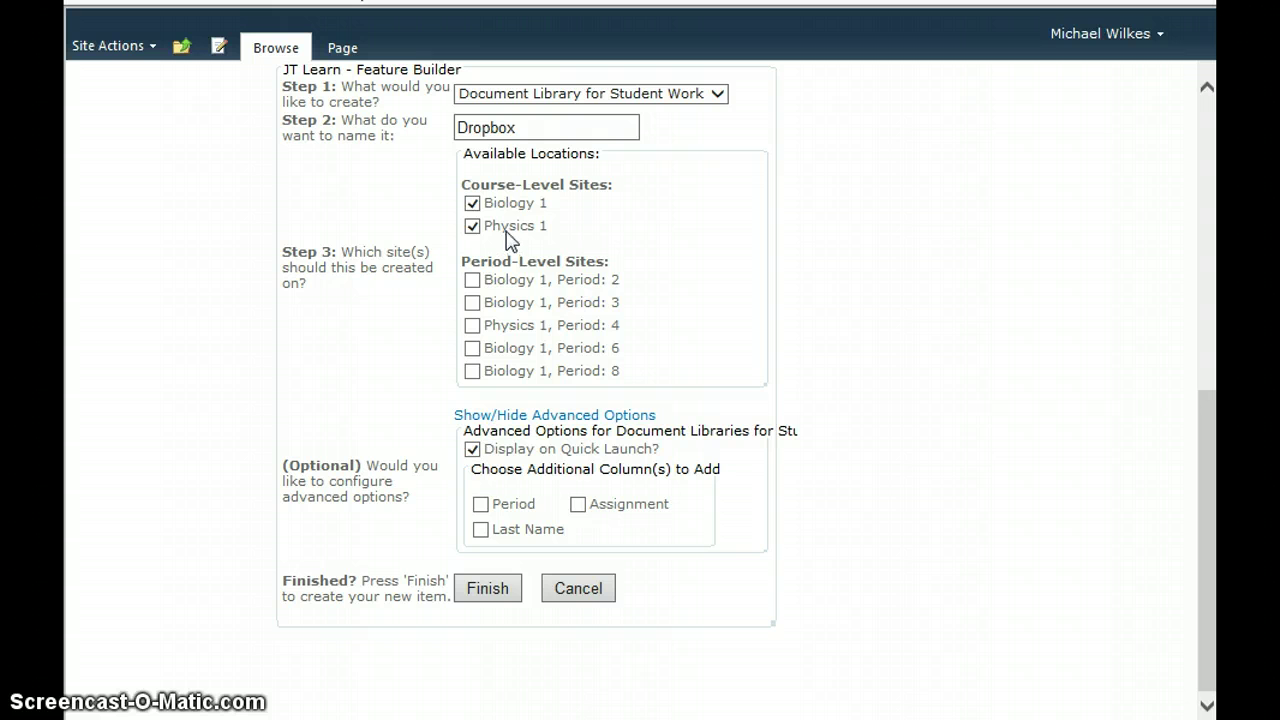
click(482, 507)
click(500, 592)
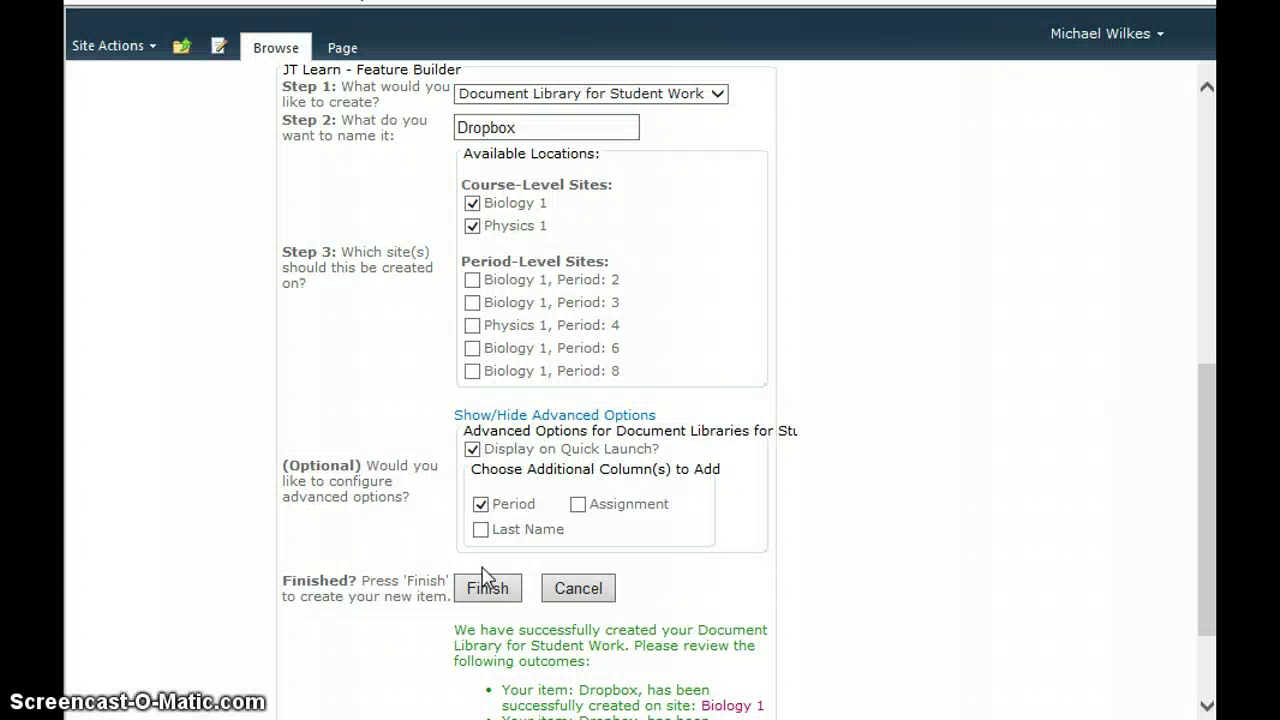
Review the creation outcomes, go to the Biology 1 site from them and view its Dropbox library.
scroll(571, 566, down, 3)
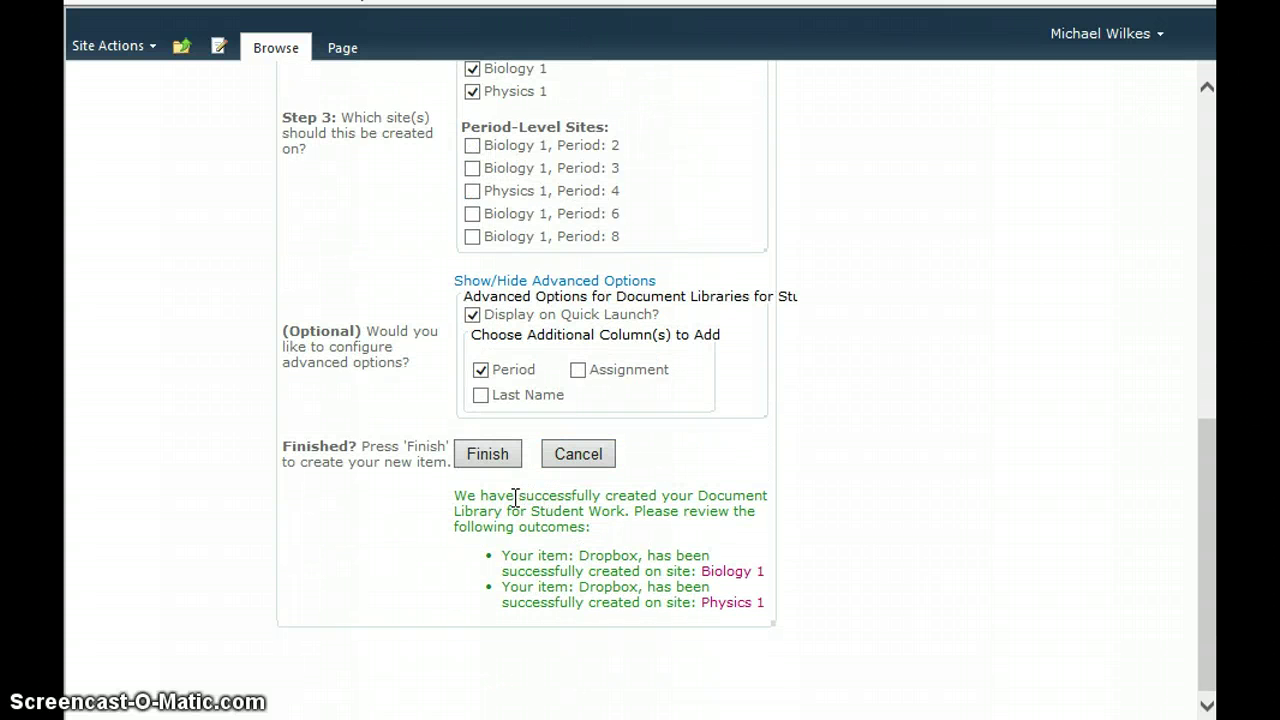
drag(519, 497, 571, 560)
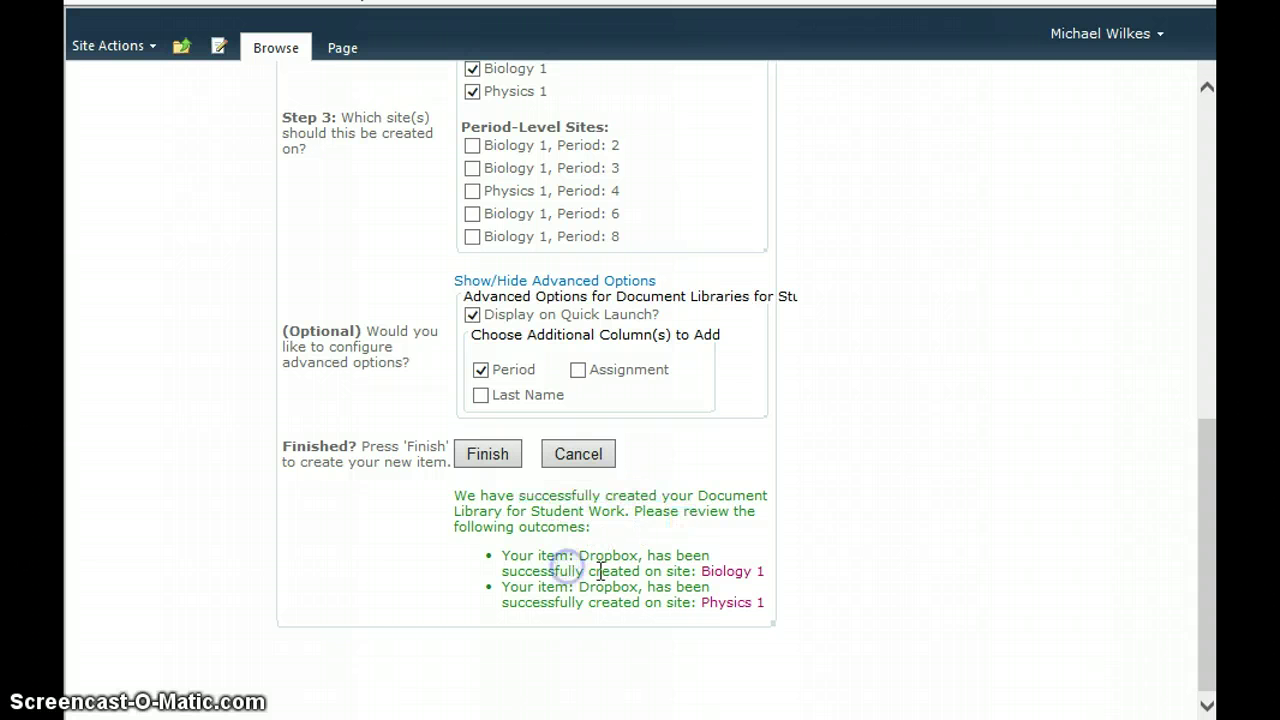
click(735, 574)
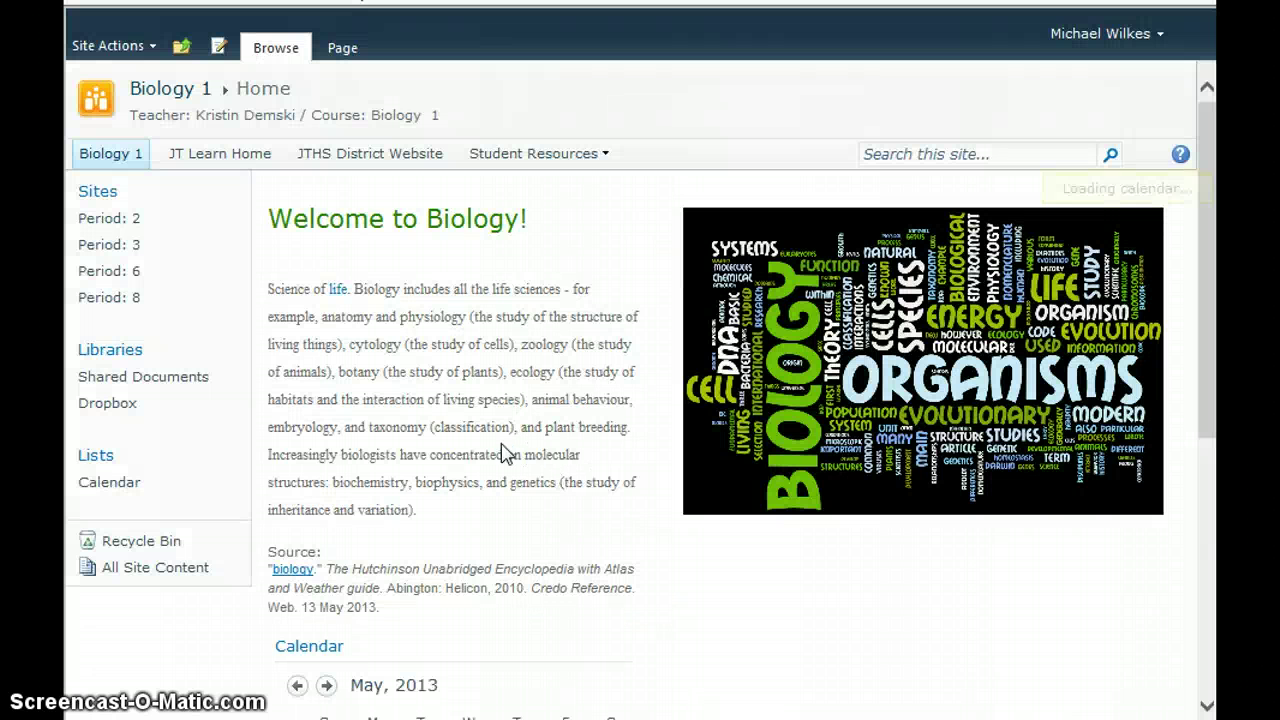
click(115, 405)
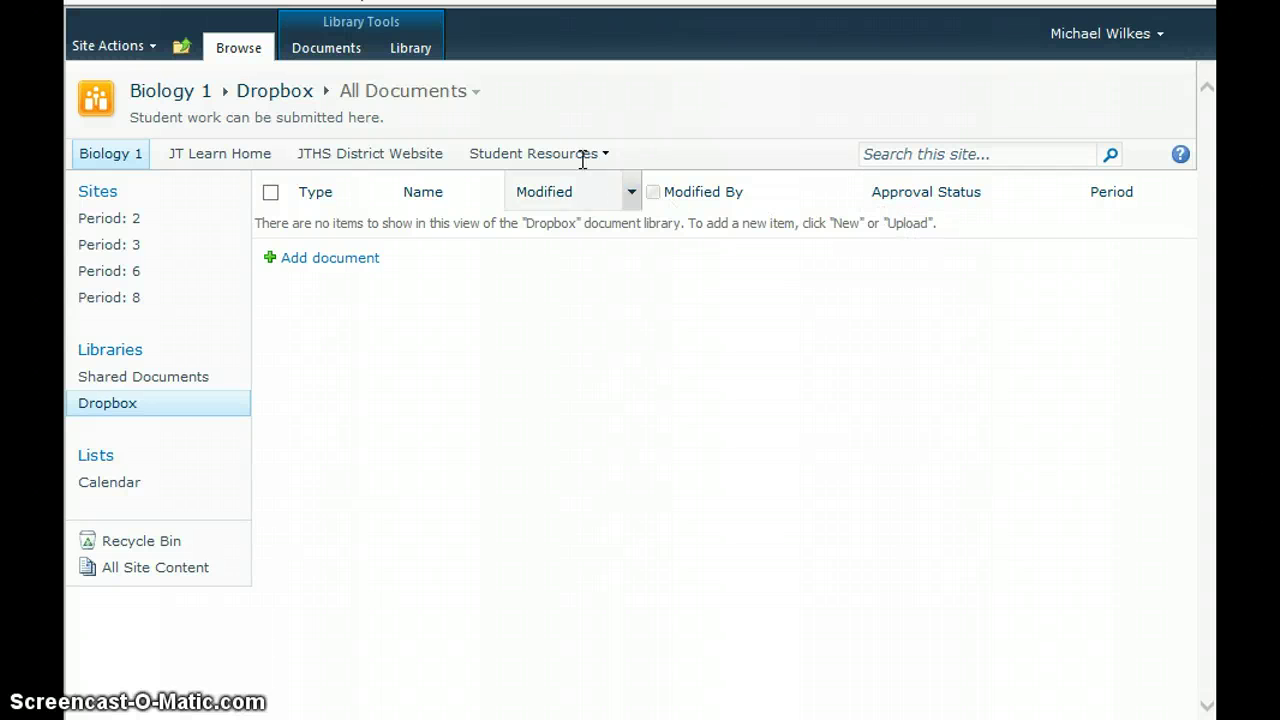
Open the library permissions of the Biology 1 Dropbox to examine which groups have access and at what levels.
click(415, 52)
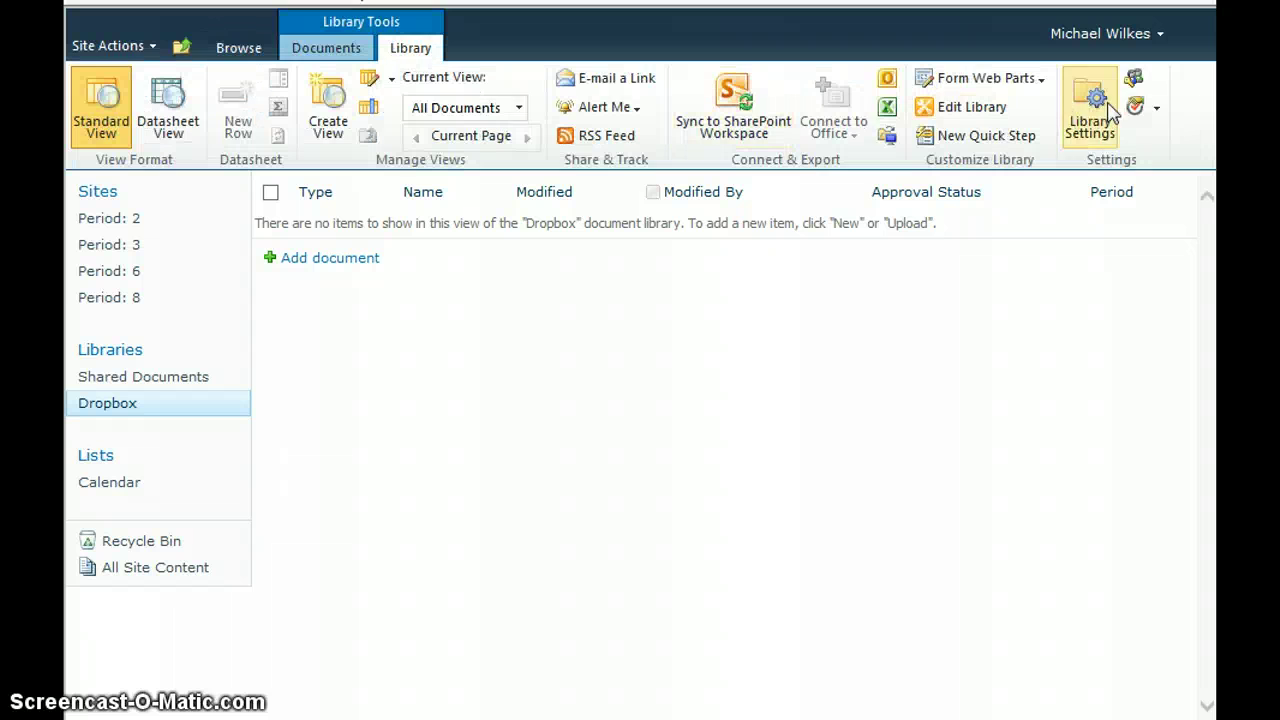
click(1133, 84)
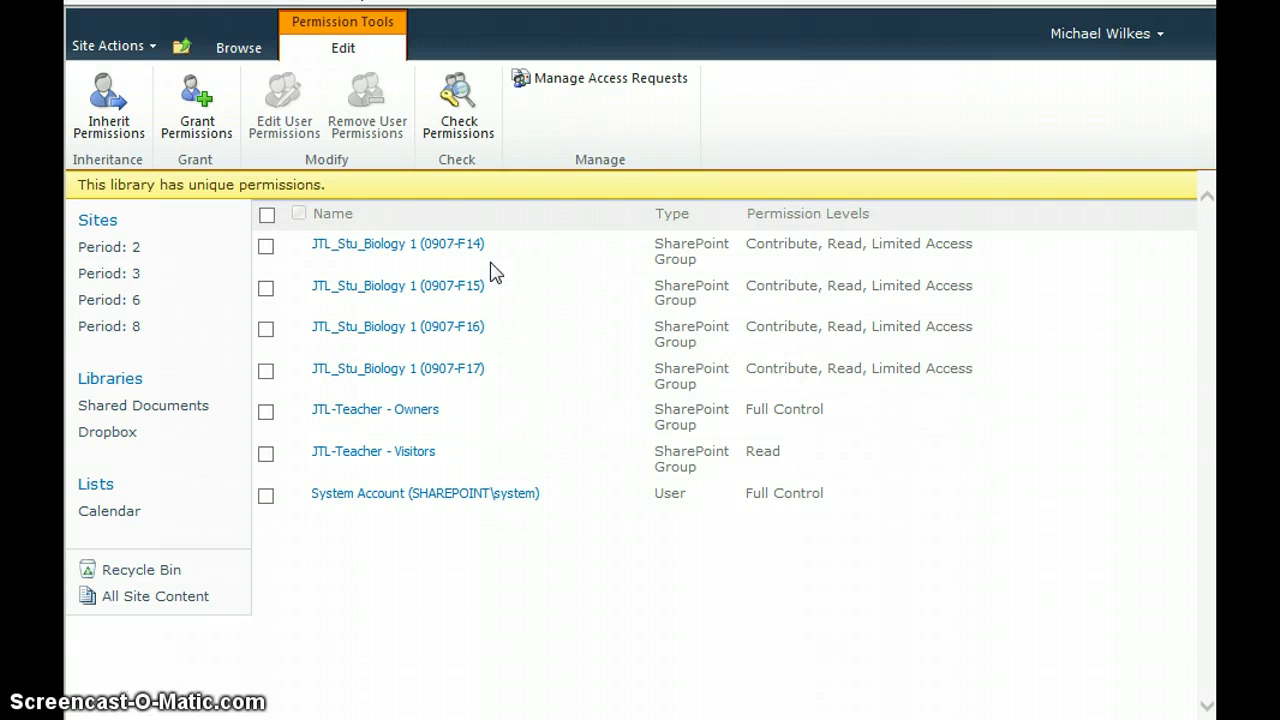
Return to the parent teacher site, go to its Physics 1 course site and view the Dropbox library there.
click(181, 47)
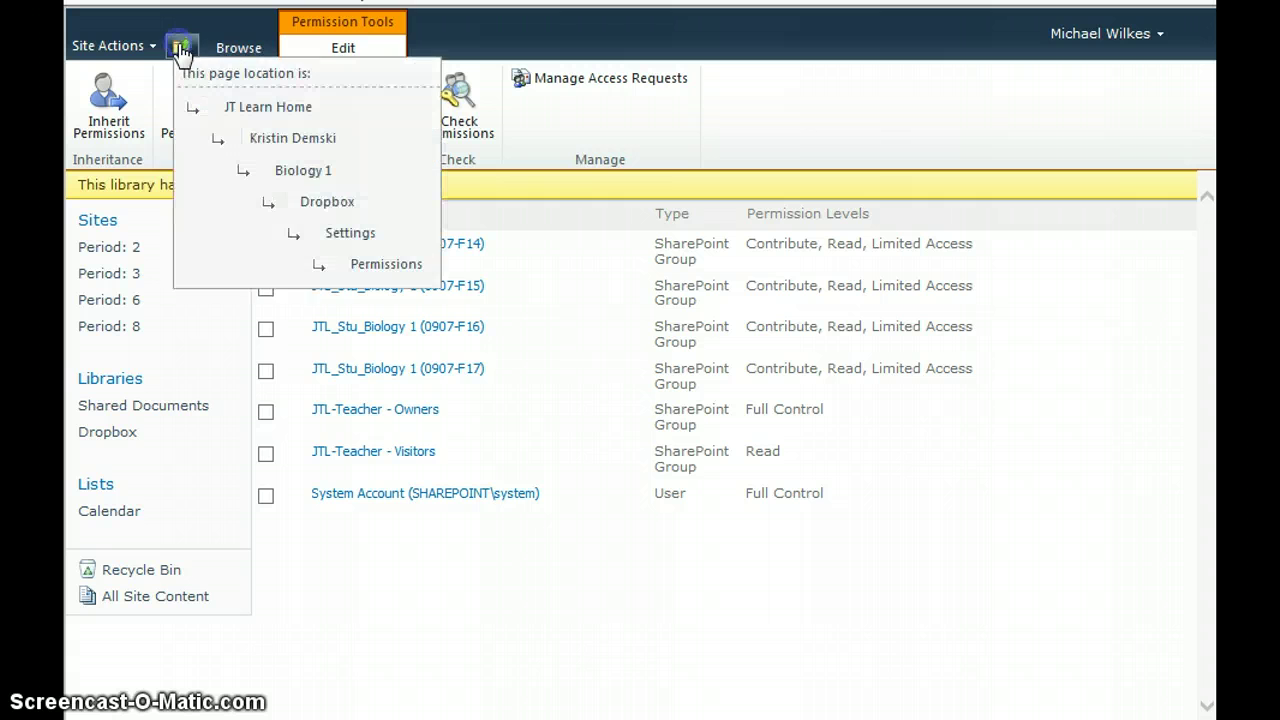
click(292, 139)
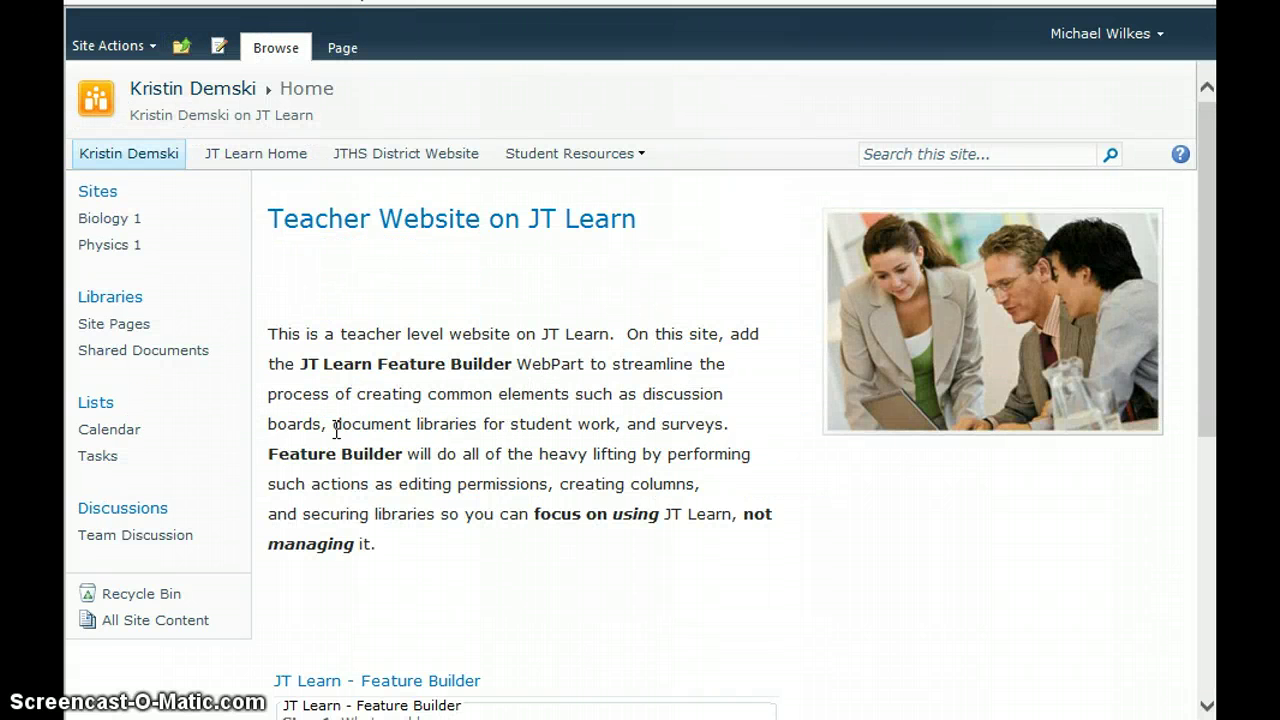
click(125, 246)
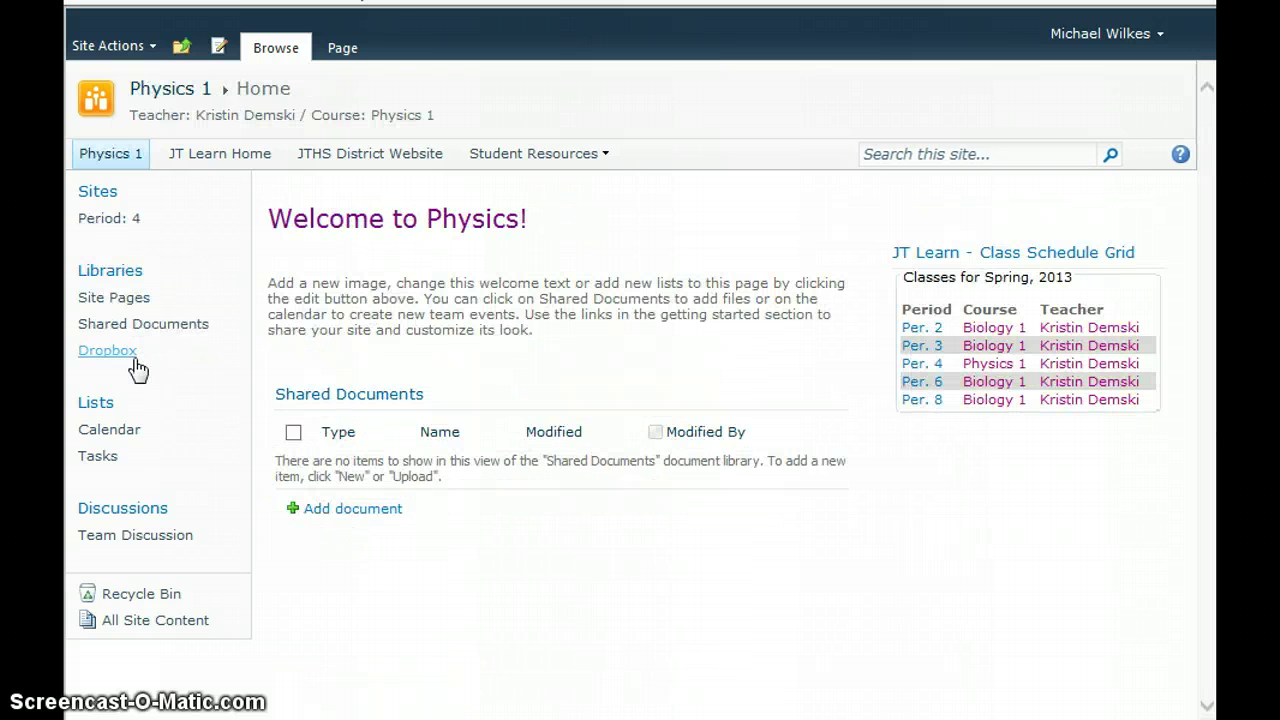
click(108, 352)
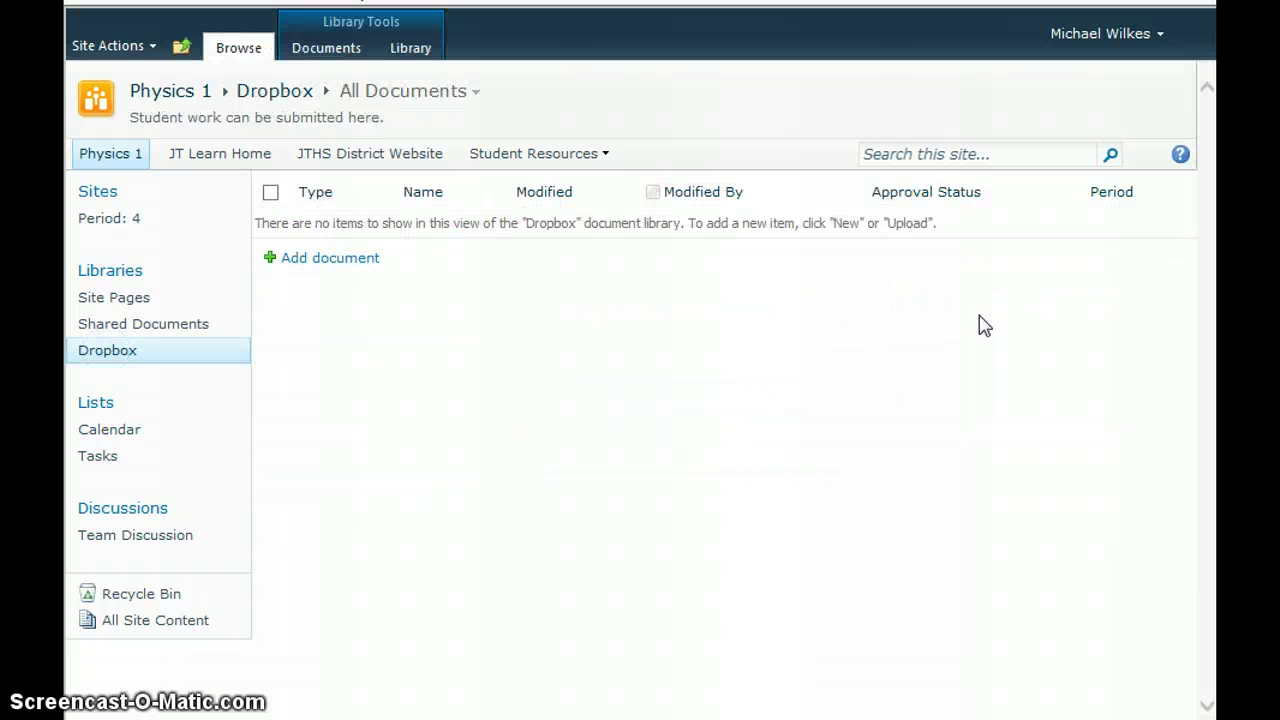